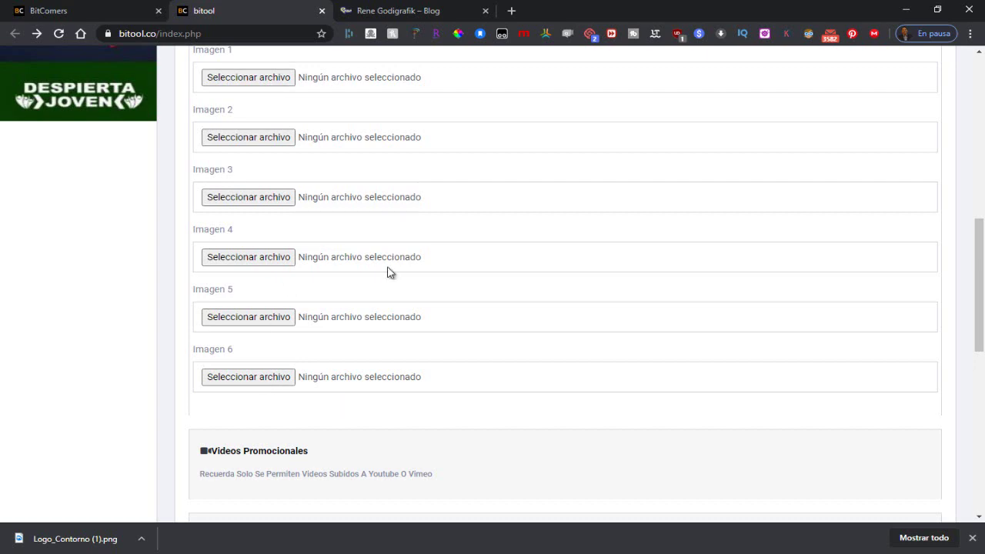
Step: Attach 001.jpg as Imagen 1 and 003.jpg as Imagen 2 from the Trajetadigital folder
scroll(327, 270, up, 1)
click(250, 146)
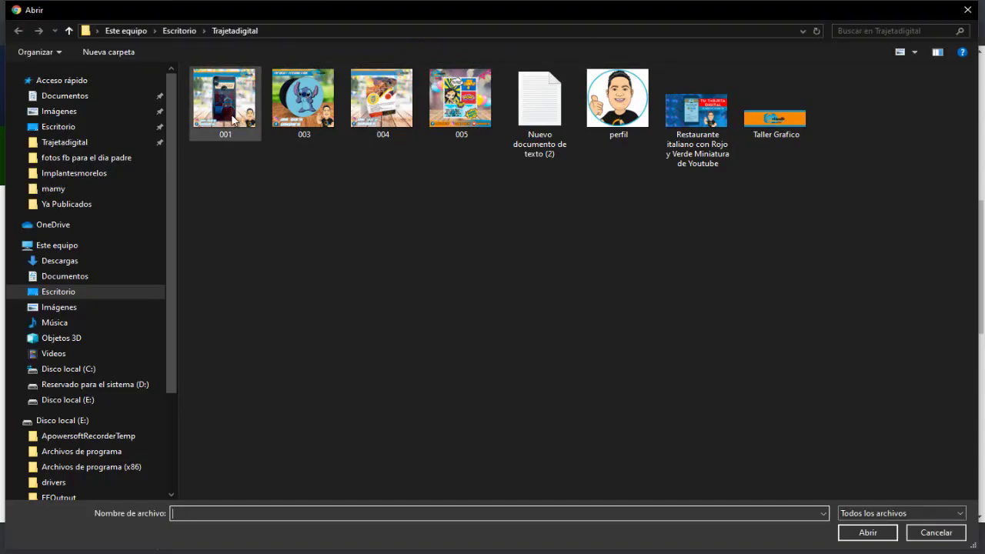
click(233, 117)
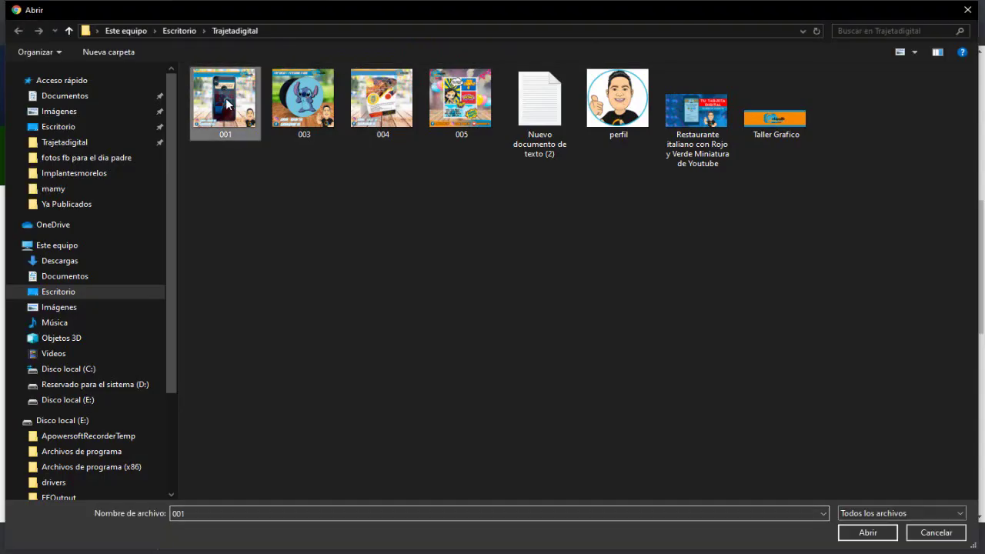
click(861, 532)
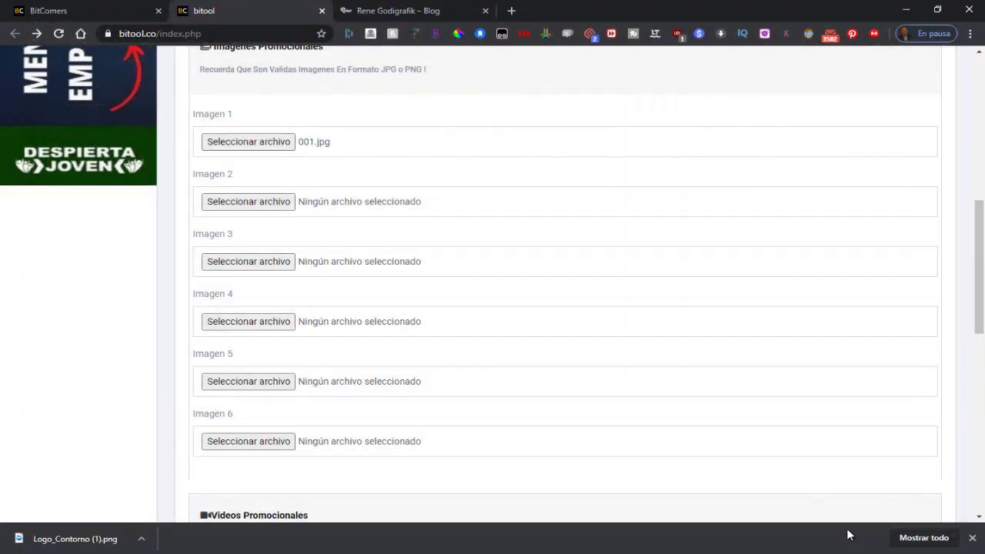
click(271, 205)
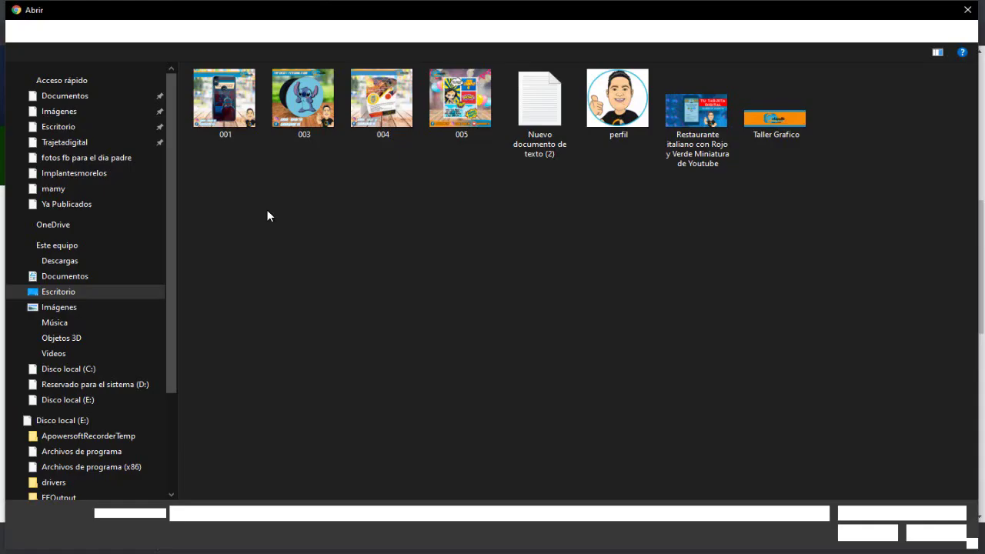
click(304, 104)
click(873, 534)
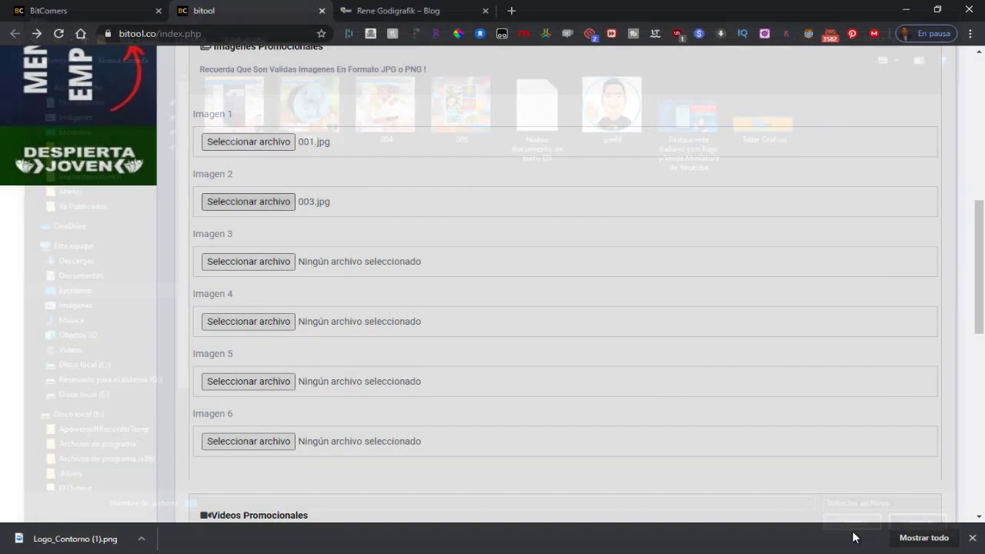
Step: Attach 004.jpg as Imagen 3 and 005.jpg as Imagen 4
click(247, 265)
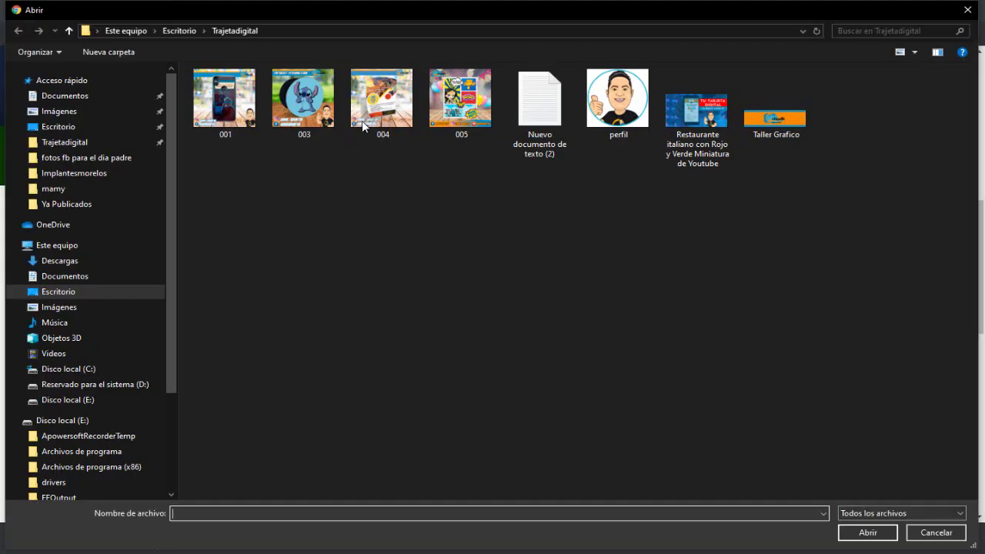
click(383, 104)
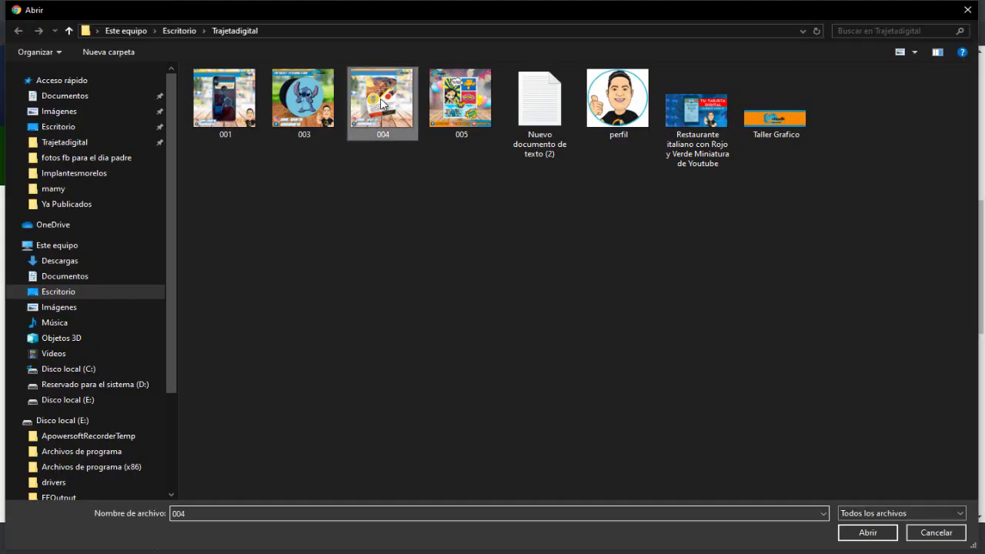
click(878, 531)
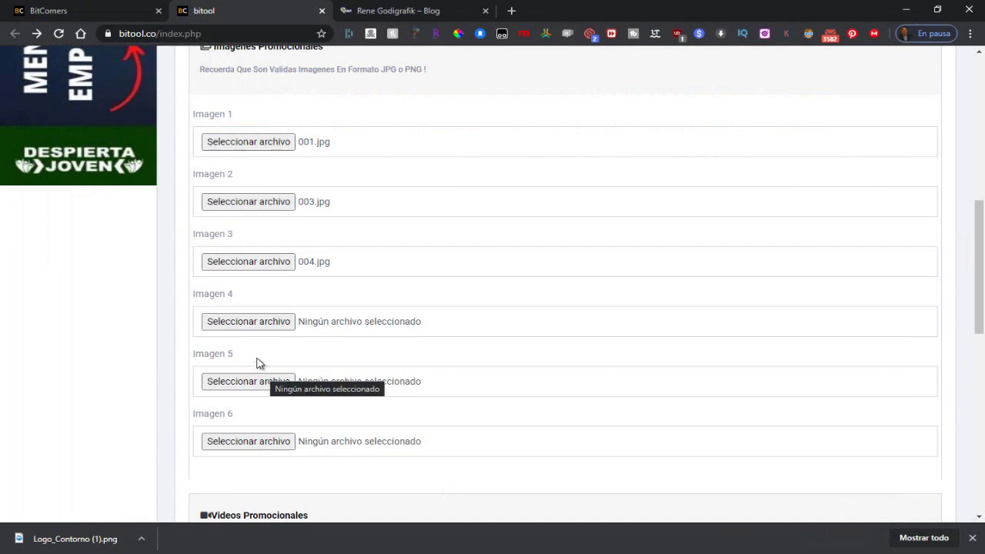
click(252, 323)
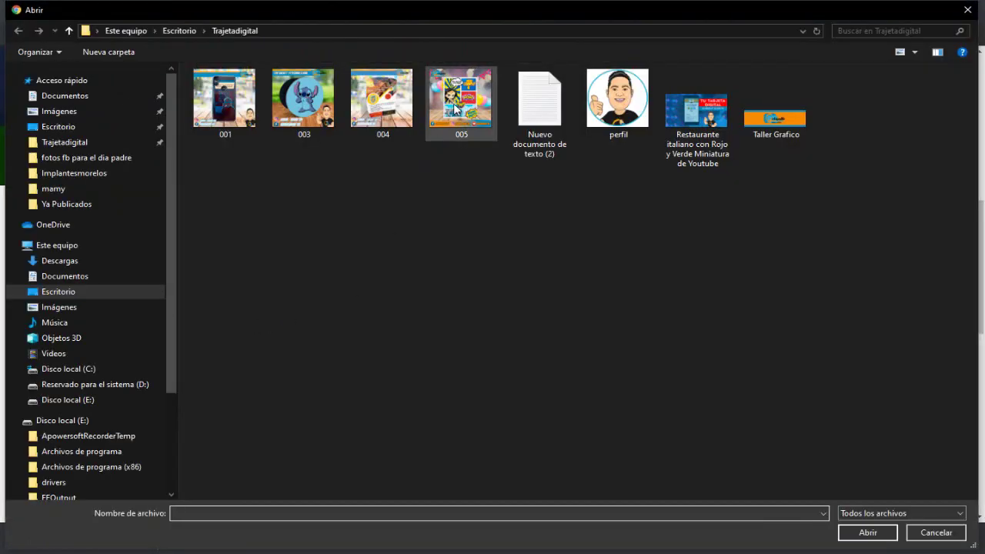
click(454, 103)
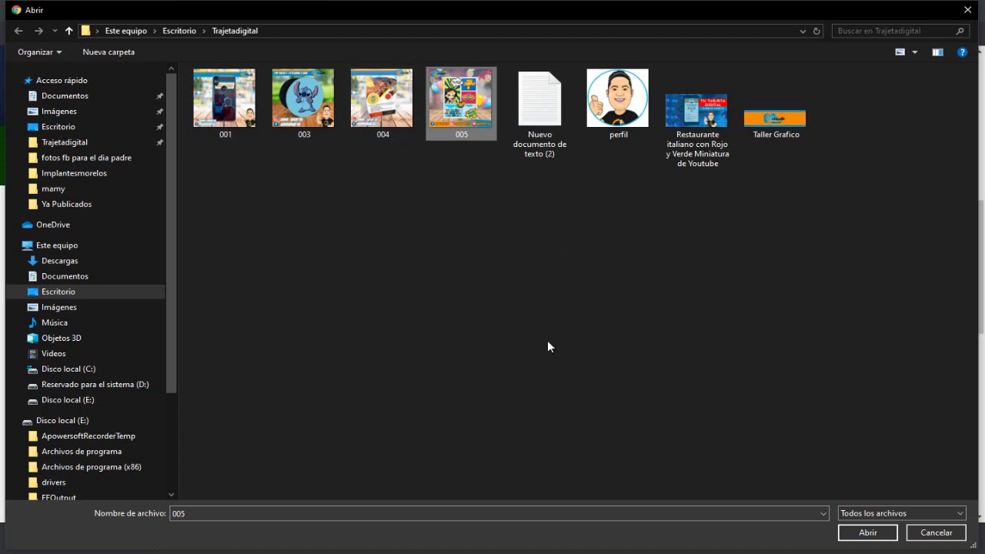
click(863, 539)
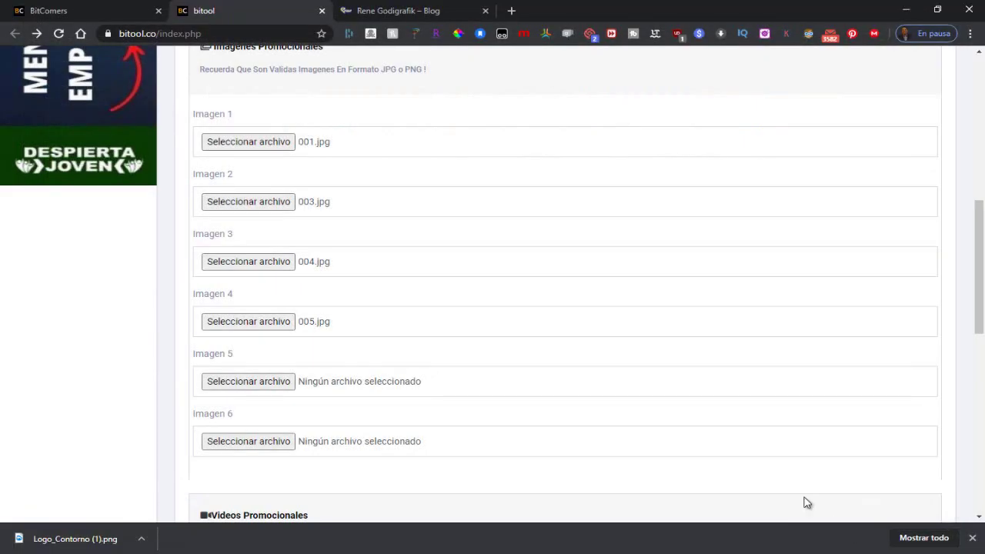
scroll(481, 325, down, 5)
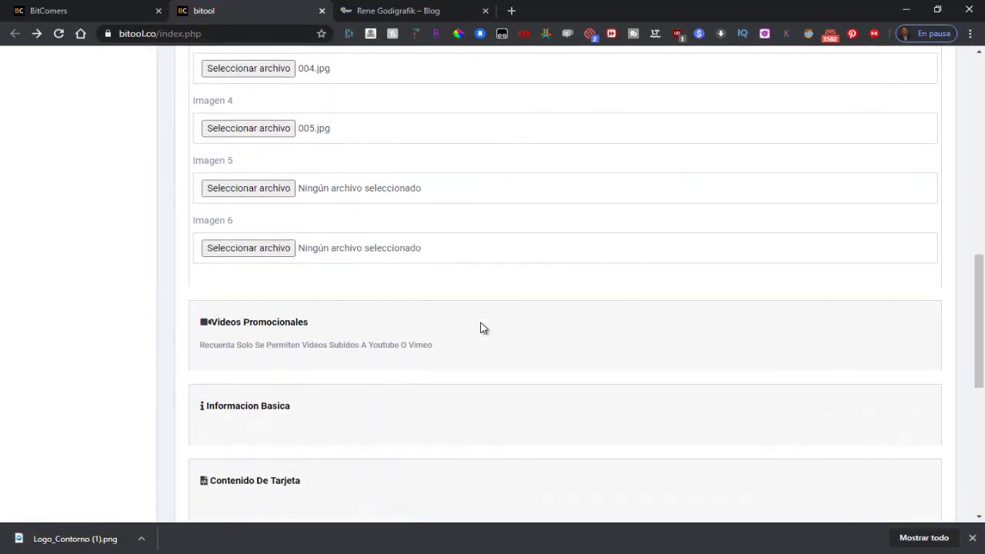
Step: Expand Videos Promocionales to reveal its six empty YouTube/Vimeo URL fields
click(271, 112)
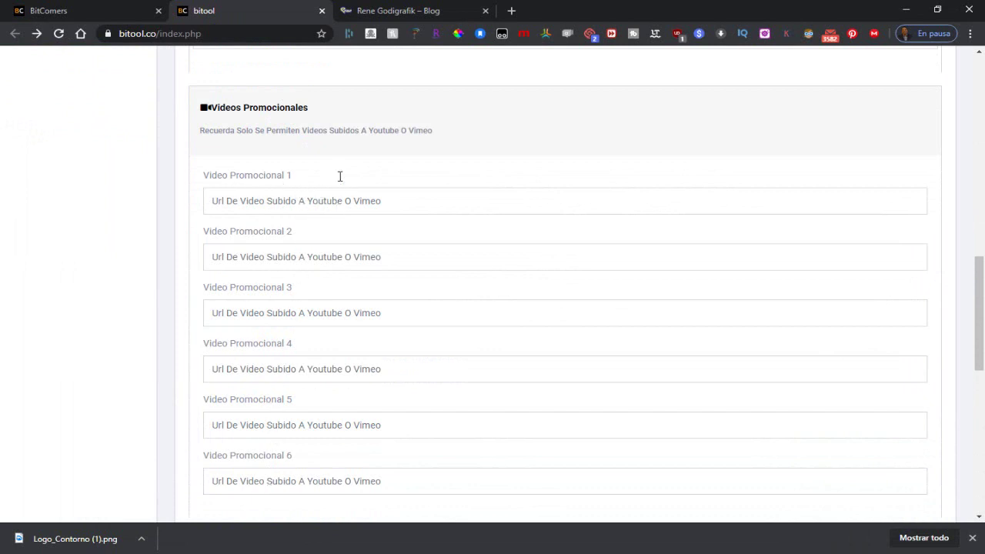
Step: Load youtube.com in a new browser tab
click(512, 12)
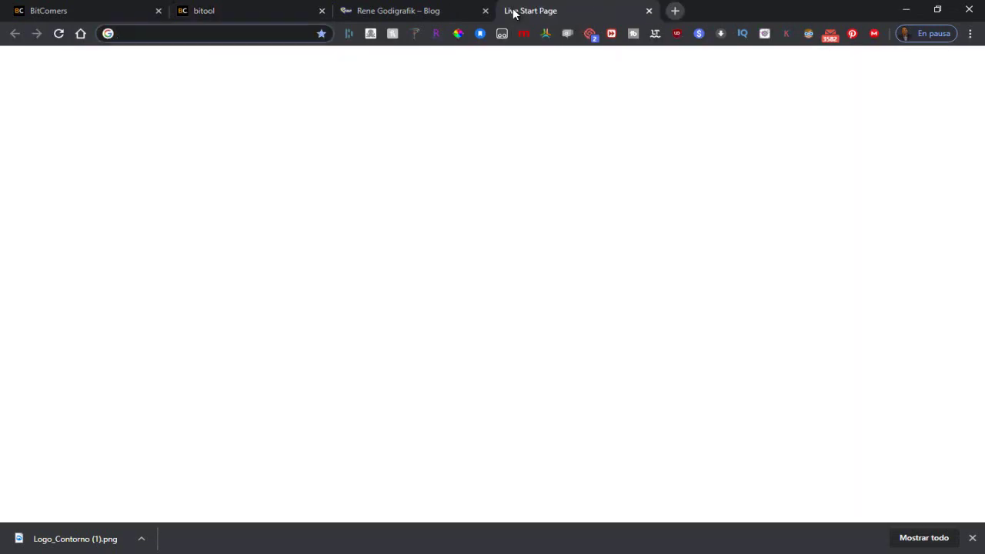
text(r)
key(Return)
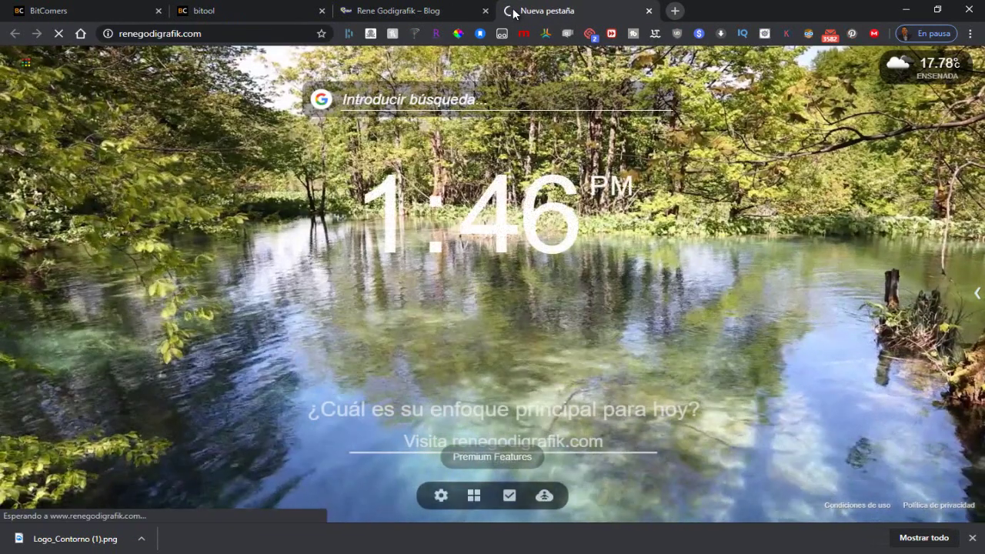
drag(223, 34, 108, 35)
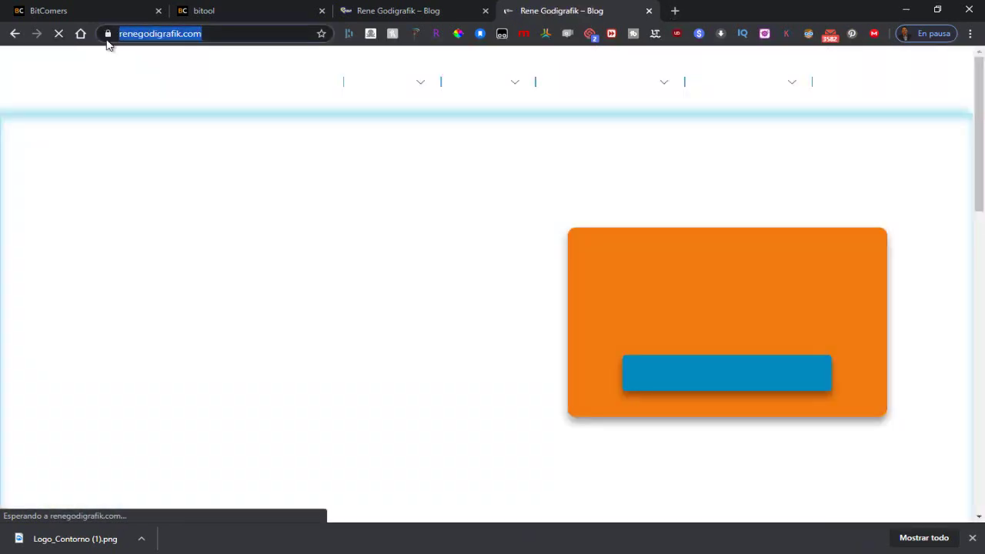
text(y)
key(Return)
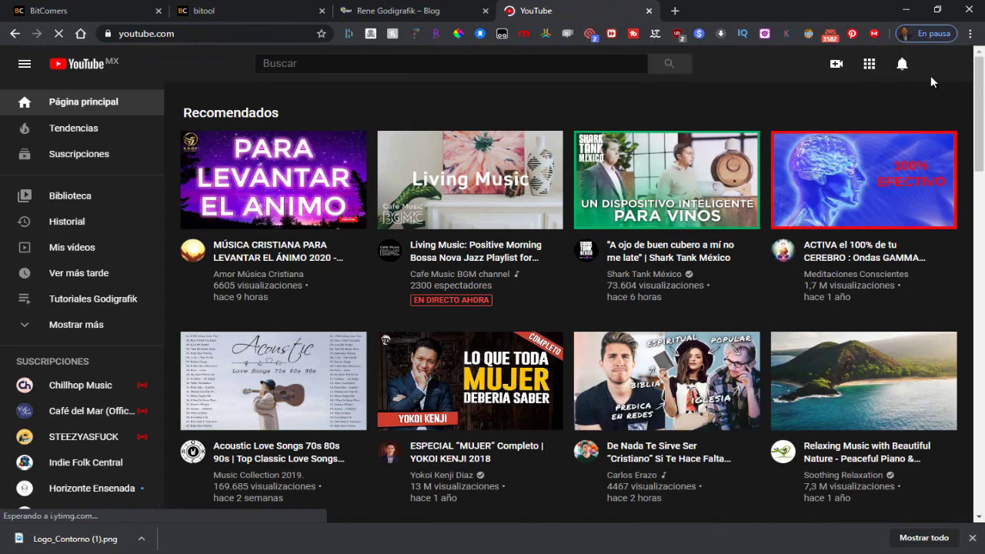
click(942, 69)
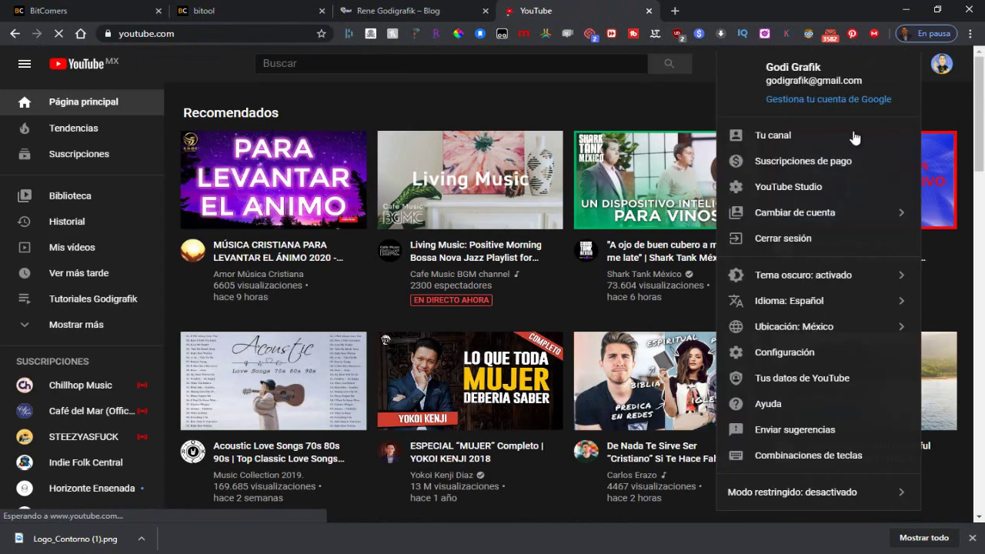
click(779, 140)
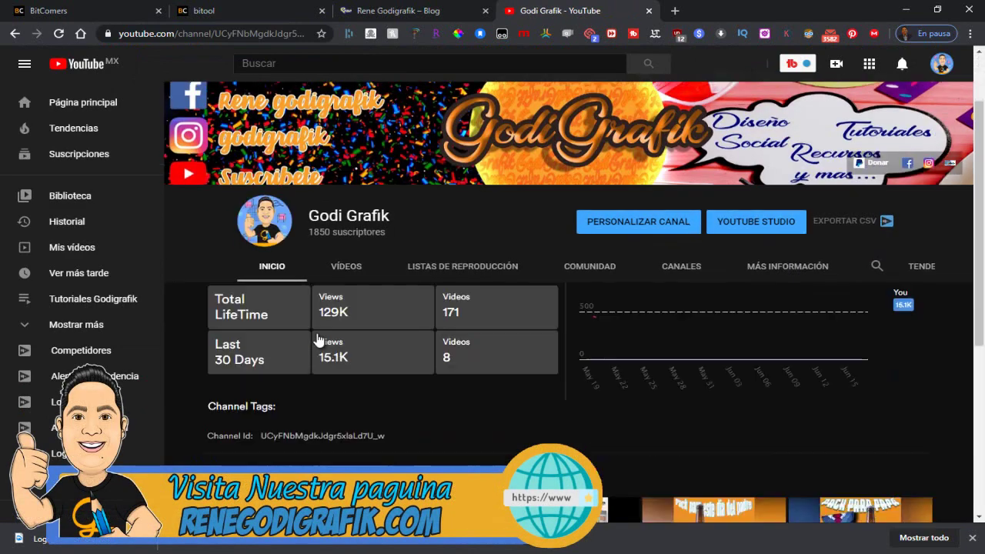
scroll(326, 347, down, 4)
click(222, 400)
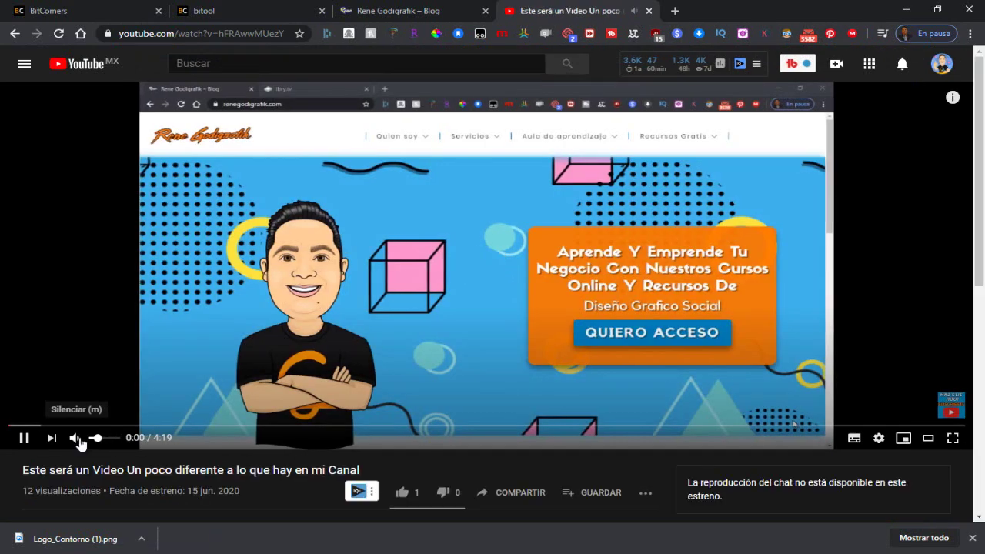
click(74, 437)
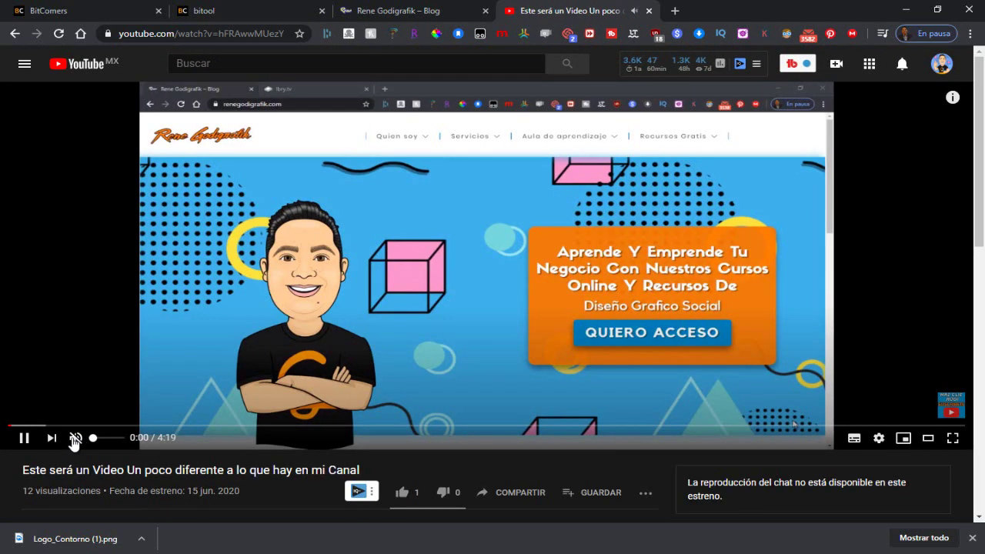
scroll(593, 485, down, 2)
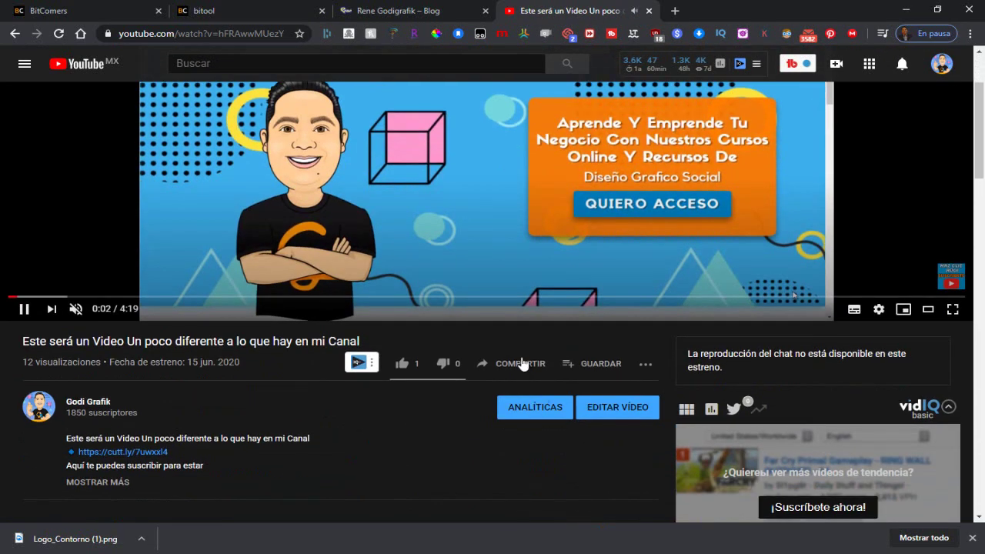
click(522, 364)
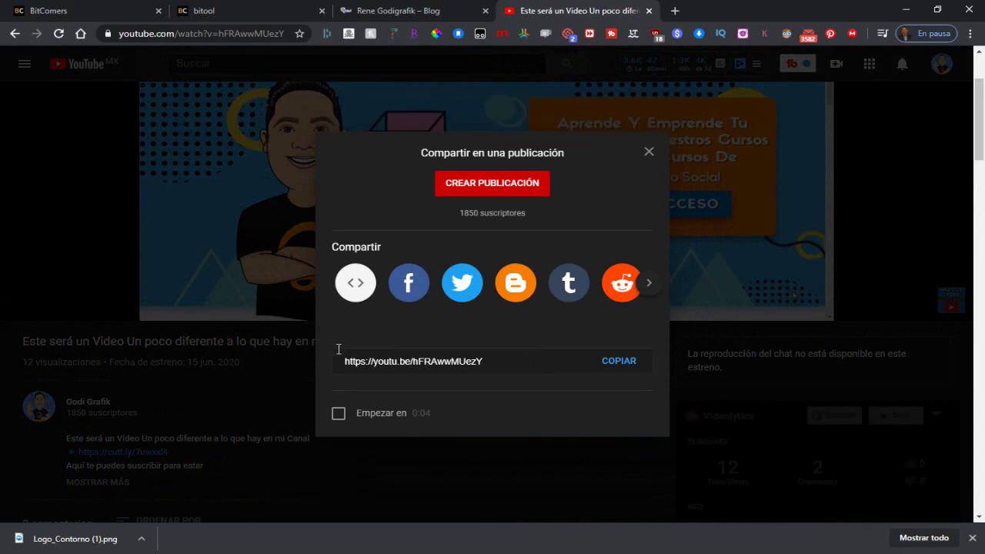
click(624, 366)
key(ctrl+c)
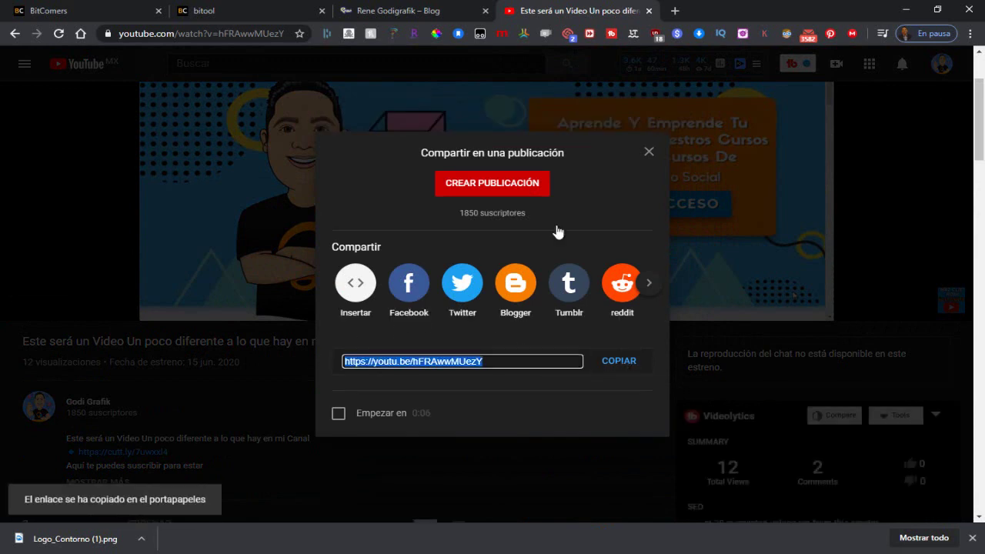
click(252, 12)
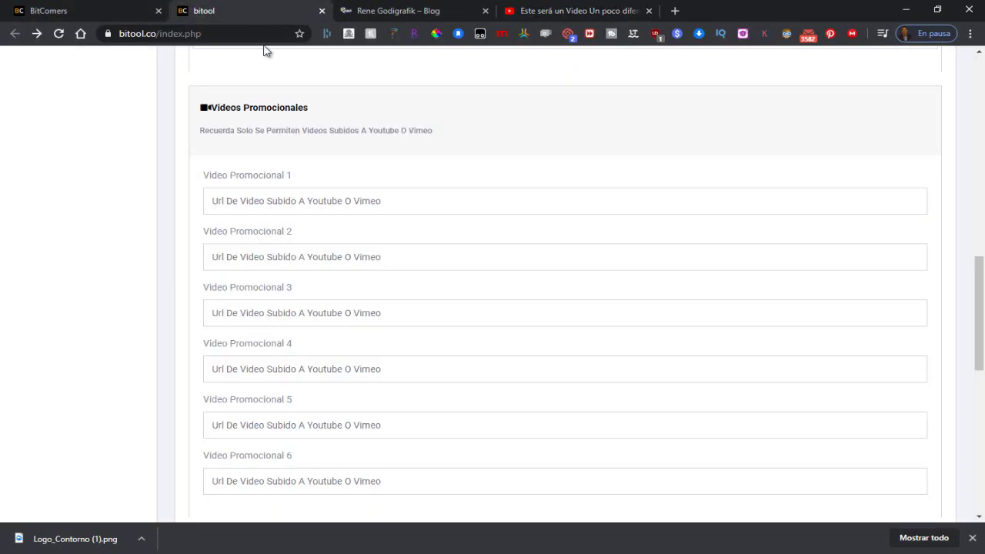
Step: Paste the YouTube link into the Video Promocional 1 field
click(256, 200)
right_click(257, 200)
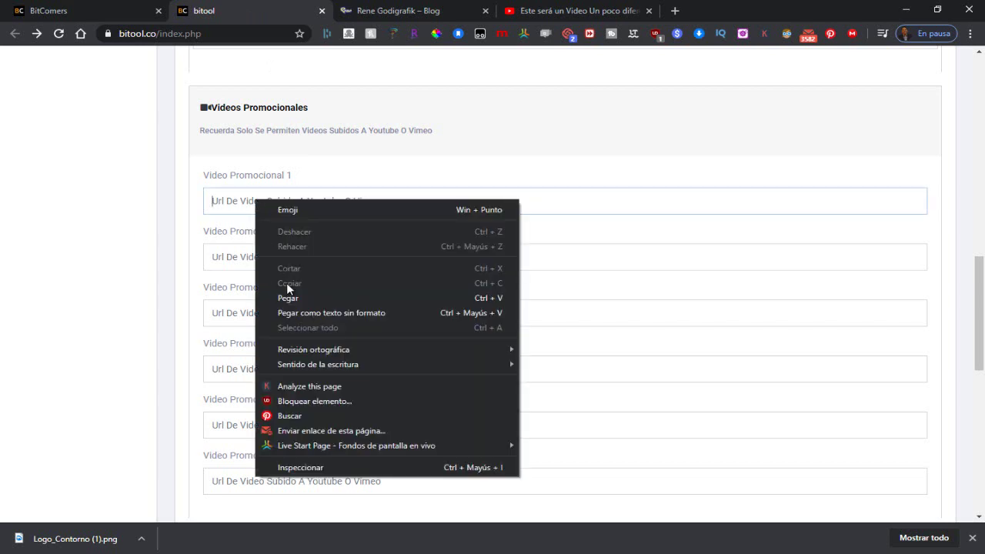
click(286, 299)
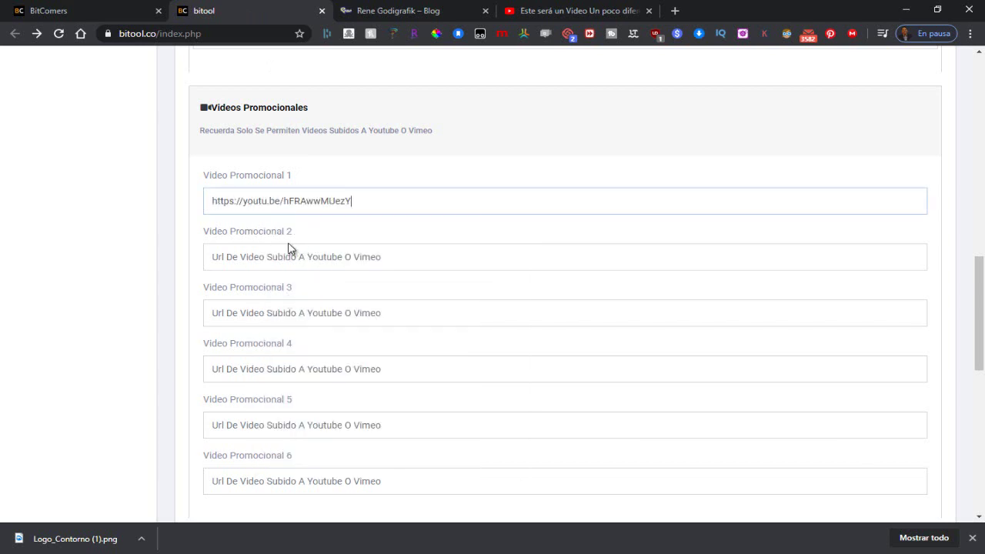
scroll(293, 246, down, 3)
scroll(323, 277, down, 1)
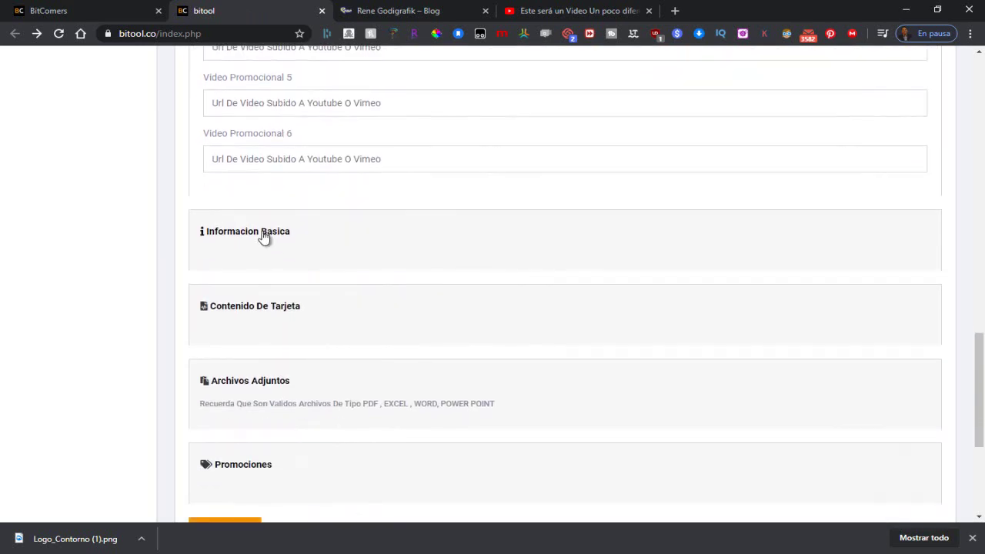
Step: In Informacion Basica, enter the first name and profession Freelence
click(264, 235)
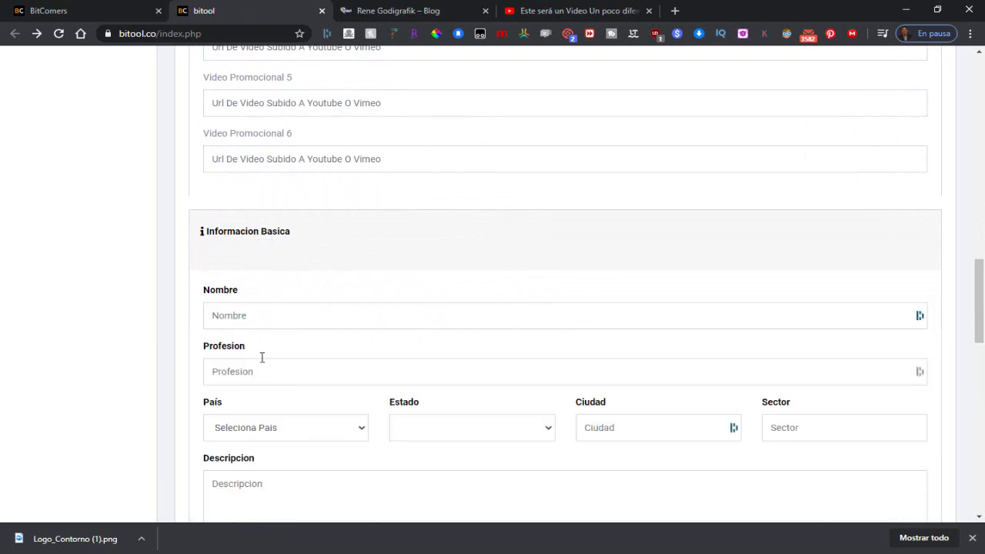
click(284, 314)
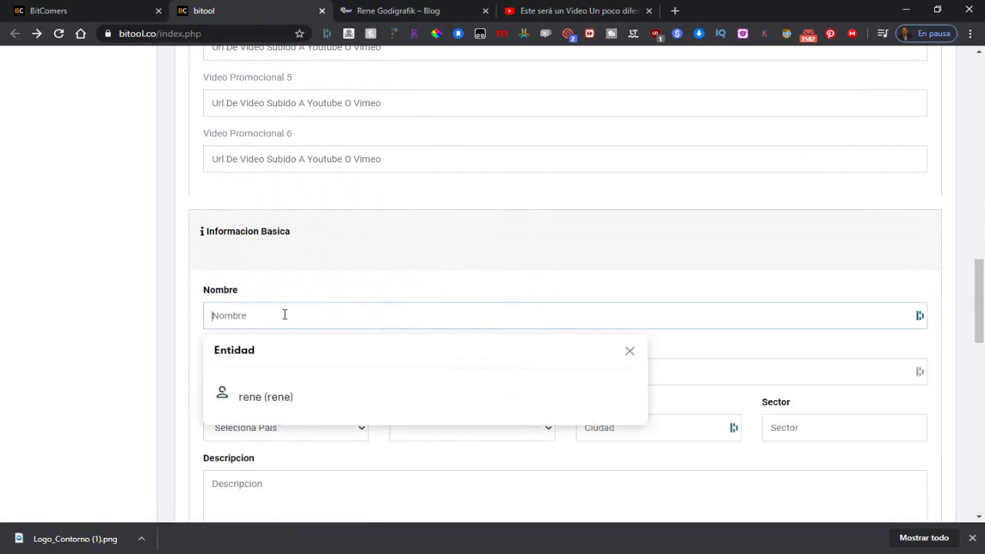
text(rene)
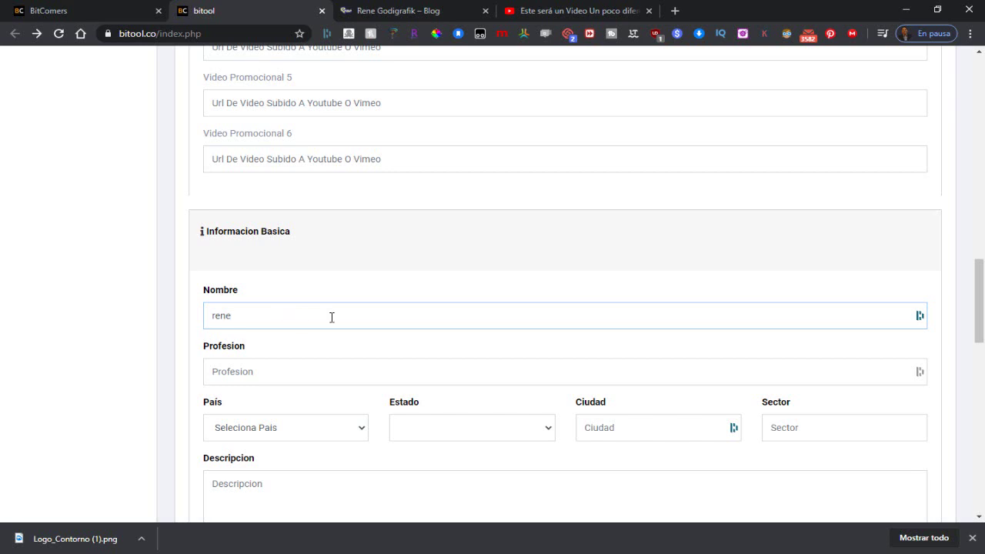
key(BackSpace)
key(BackSpace)
text(Re)
click(297, 371)
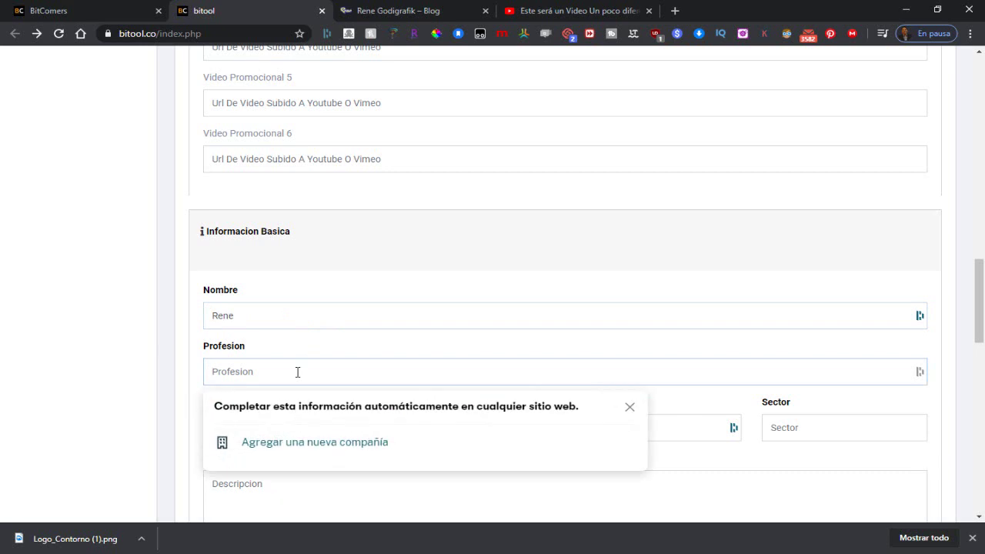
text(Freelence)
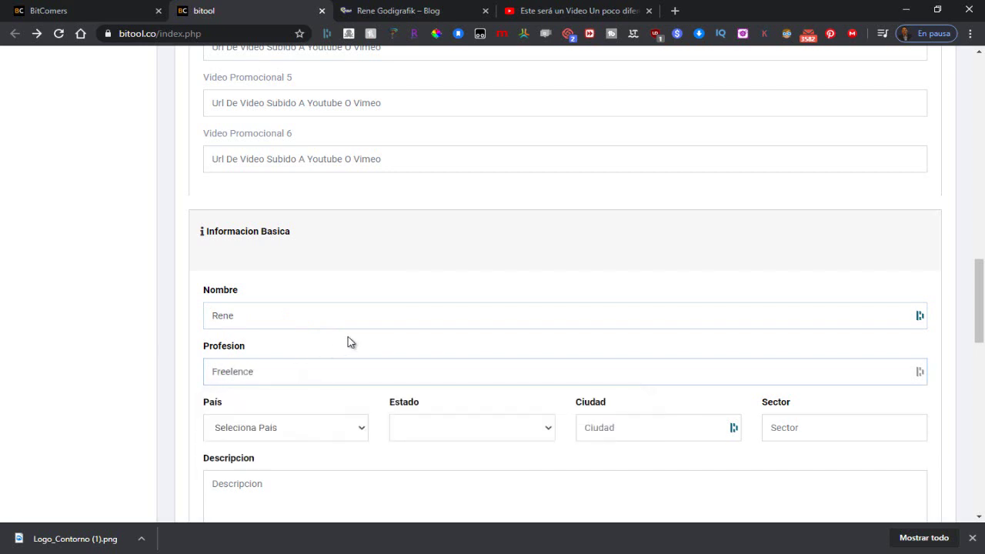
Step: Set País to Mexico and Estado to Baja California
scroll(346, 339, down, 2)
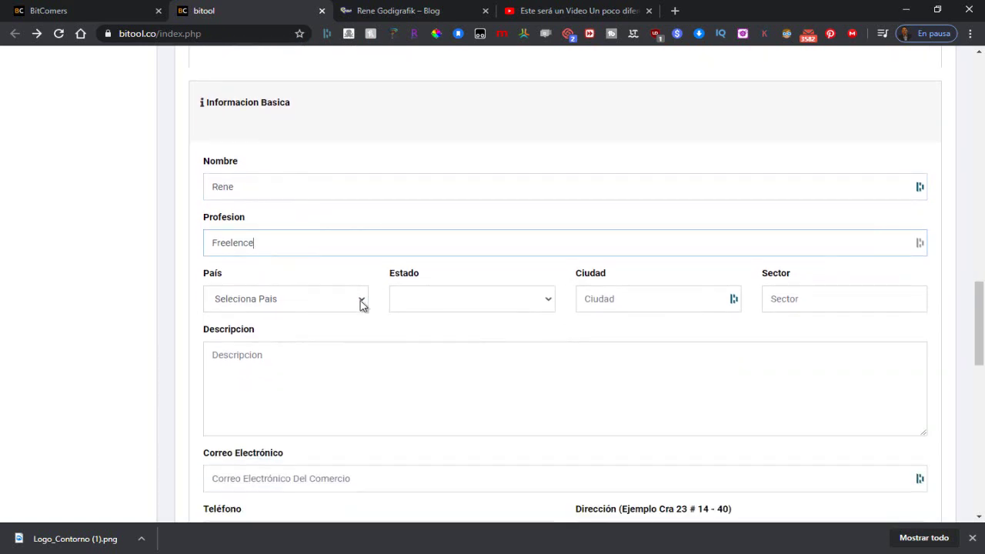
click(362, 300)
scroll(291, 385, down, 5)
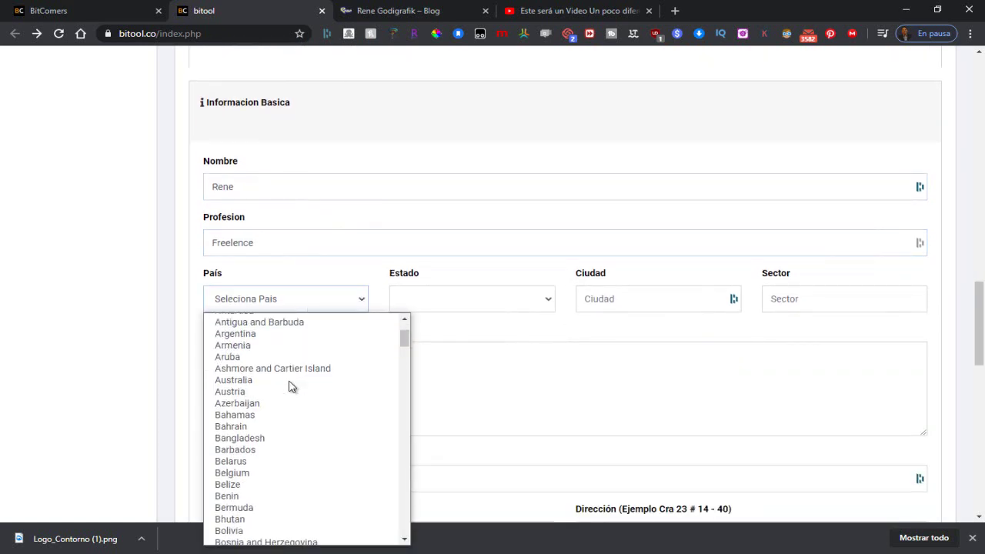
scroll(291, 387, down, 3)
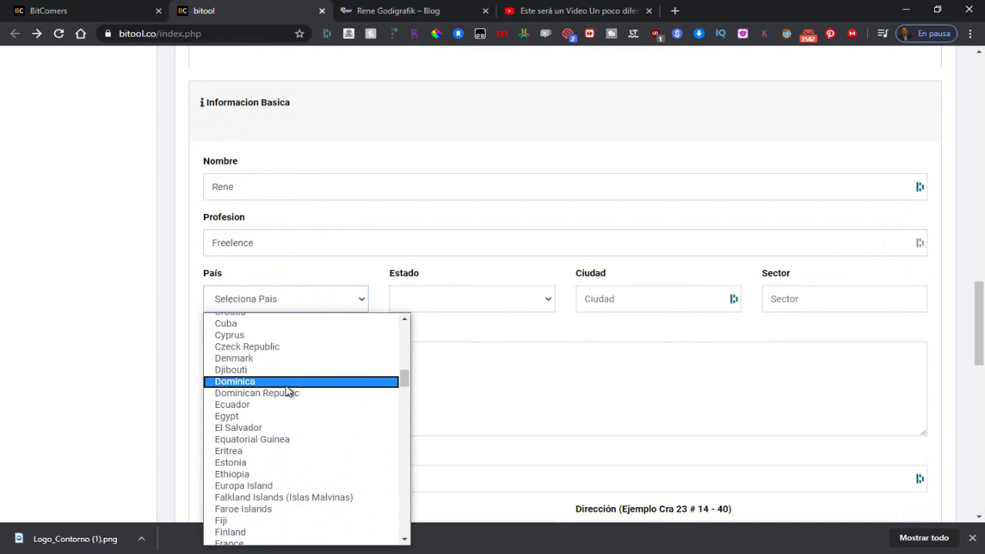
scroll(287, 390, down, 6)
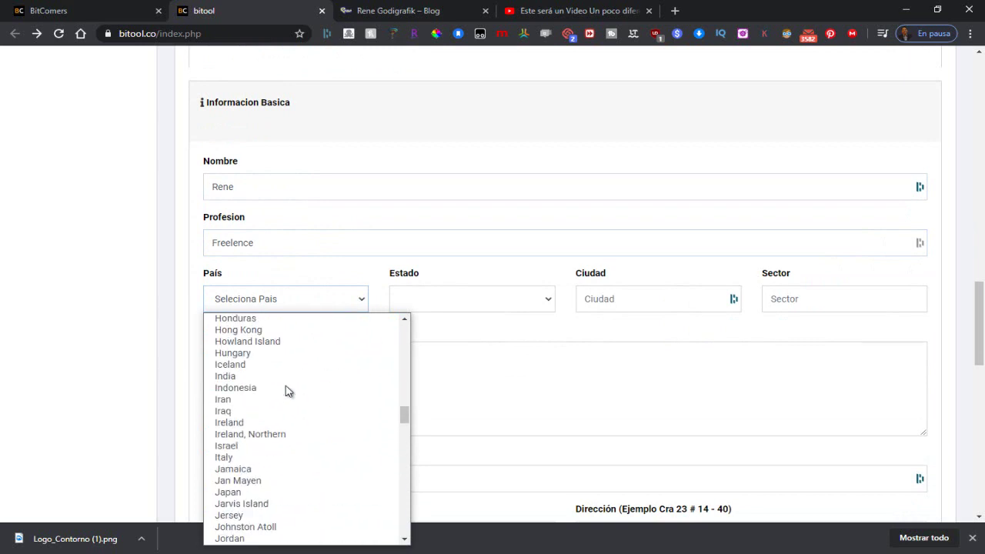
scroll(285, 391, down, 6)
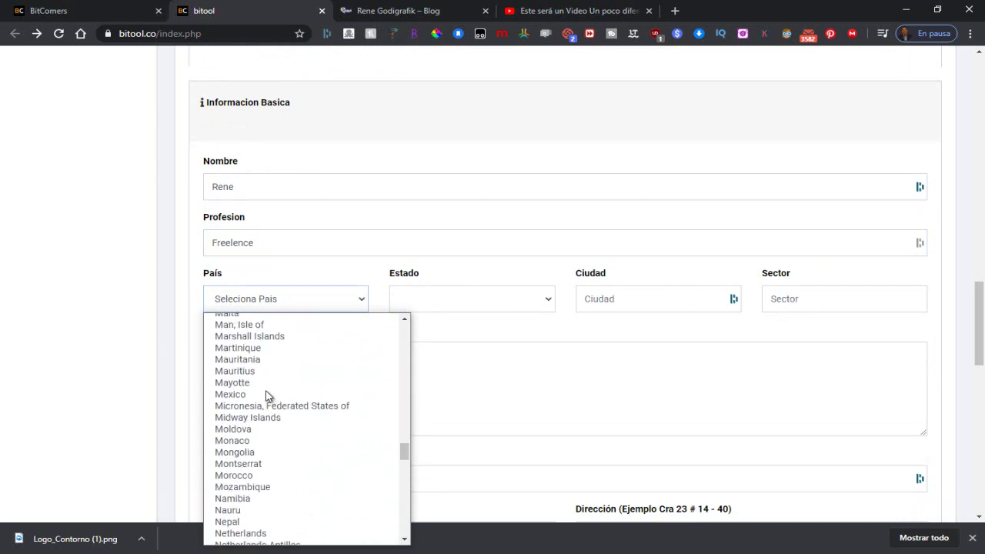
click(266, 394)
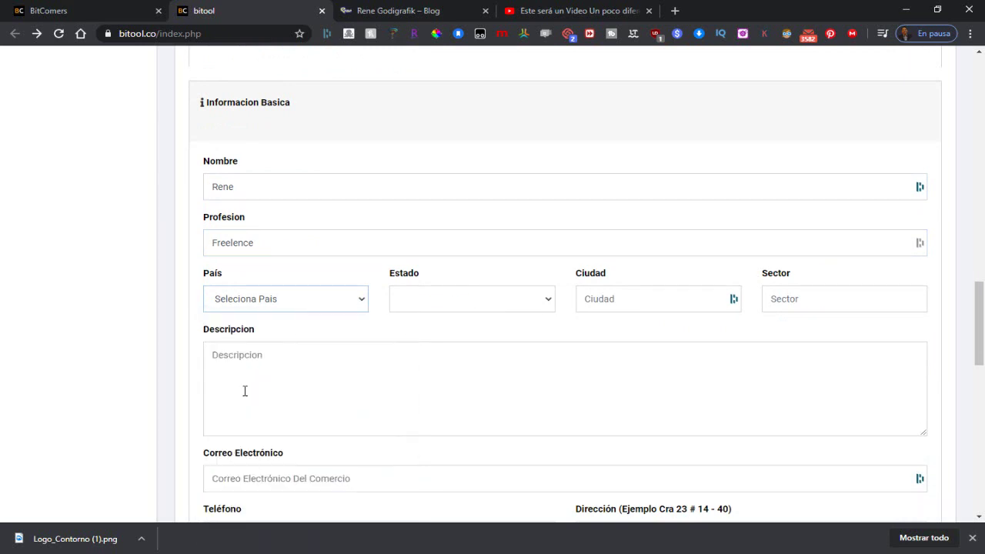
click(549, 303)
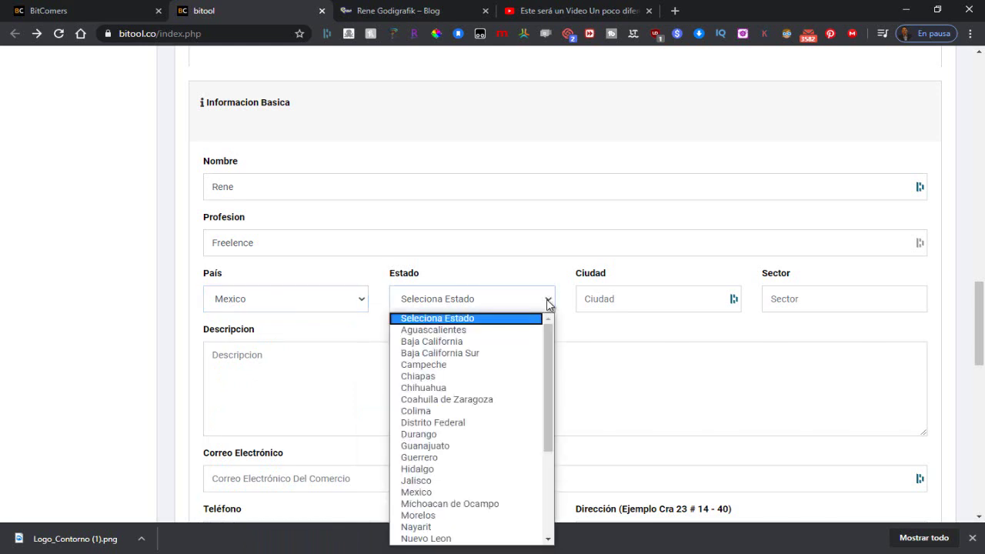
click(462, 343)
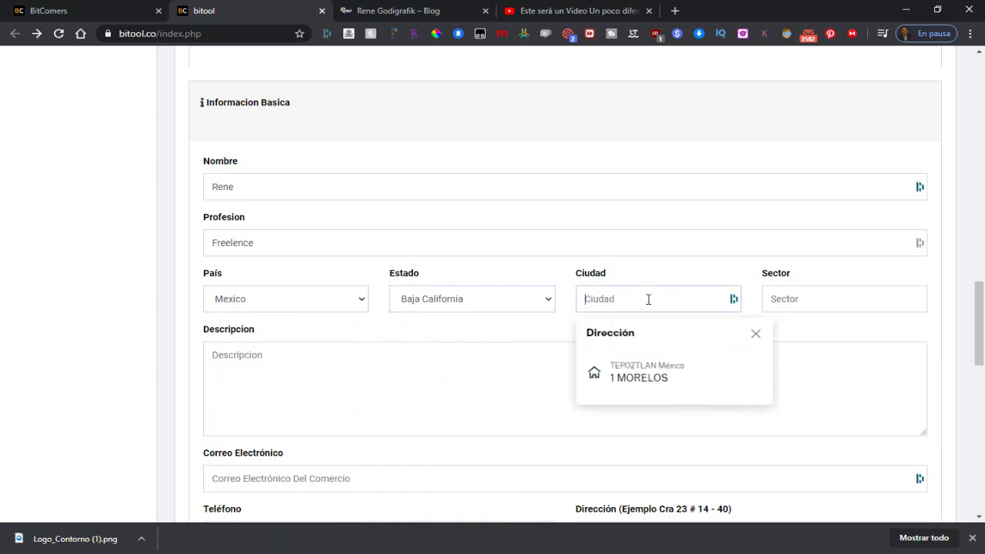
Step: Set the city to Ensenada and the sector to Bc
text(ene)
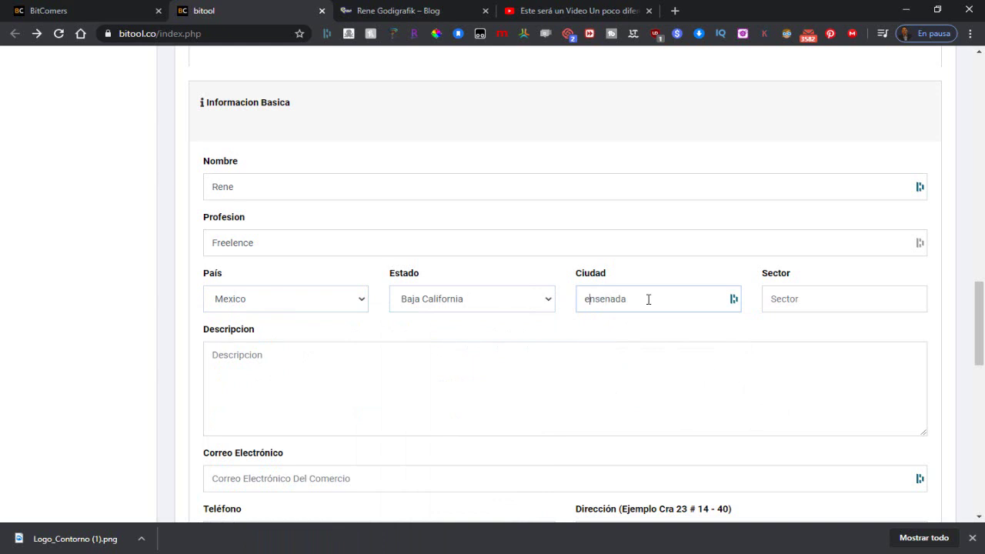
key(BackSpace)
text(E)
click(800, 300)
text(Bc)
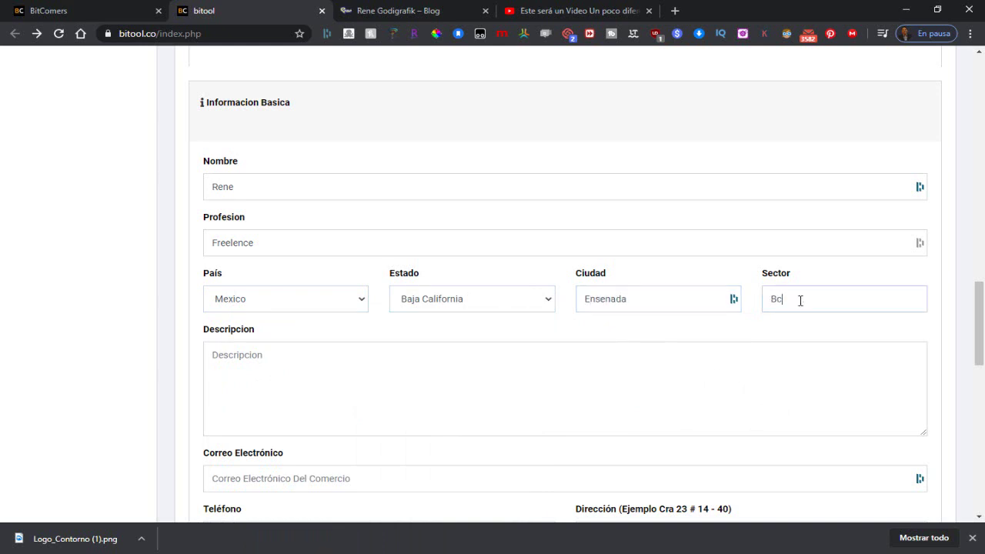
click(314, 378)
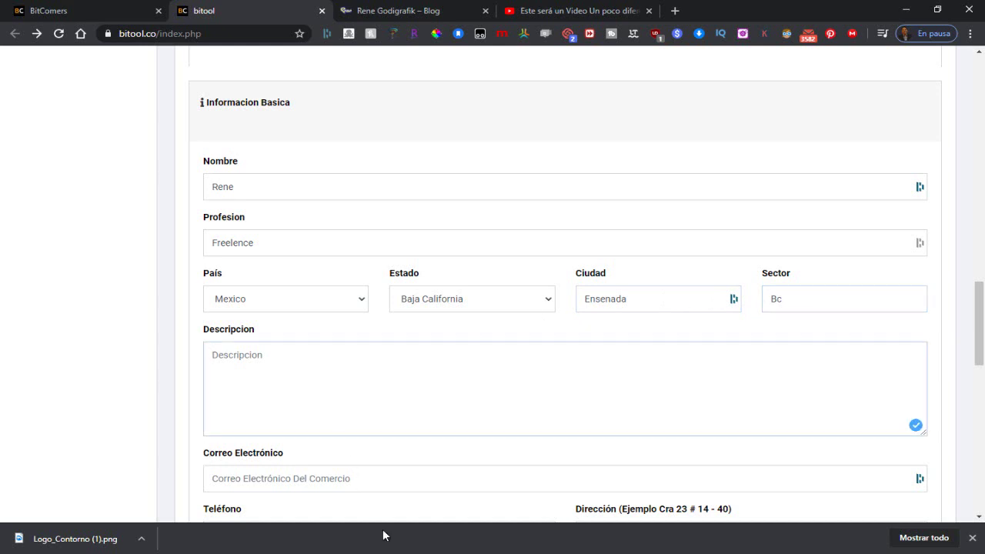
Step: Copy the promotional services text from the Notepad notes file into the Descripcion field
mouse_move(385, 553)
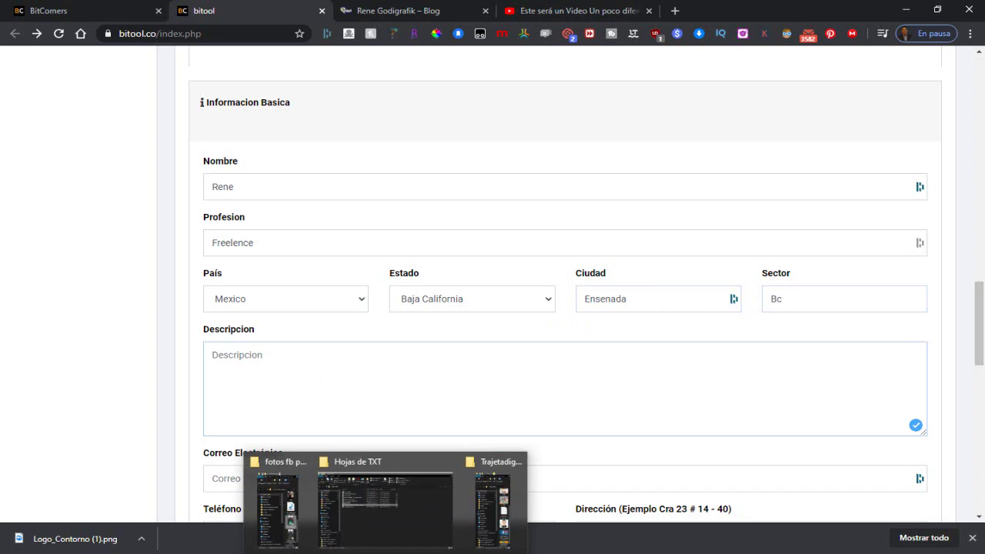
click(493, 504)
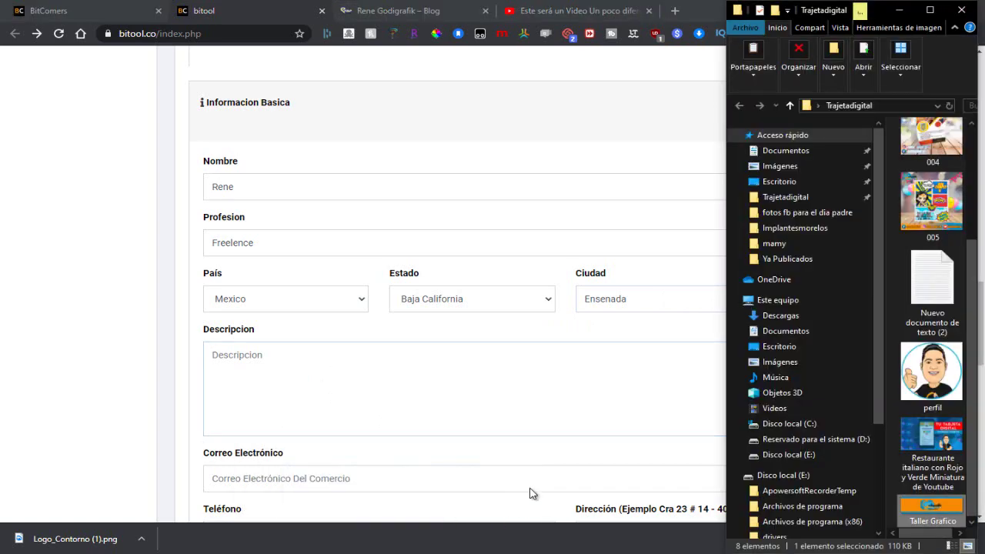
double_click(931, 284)
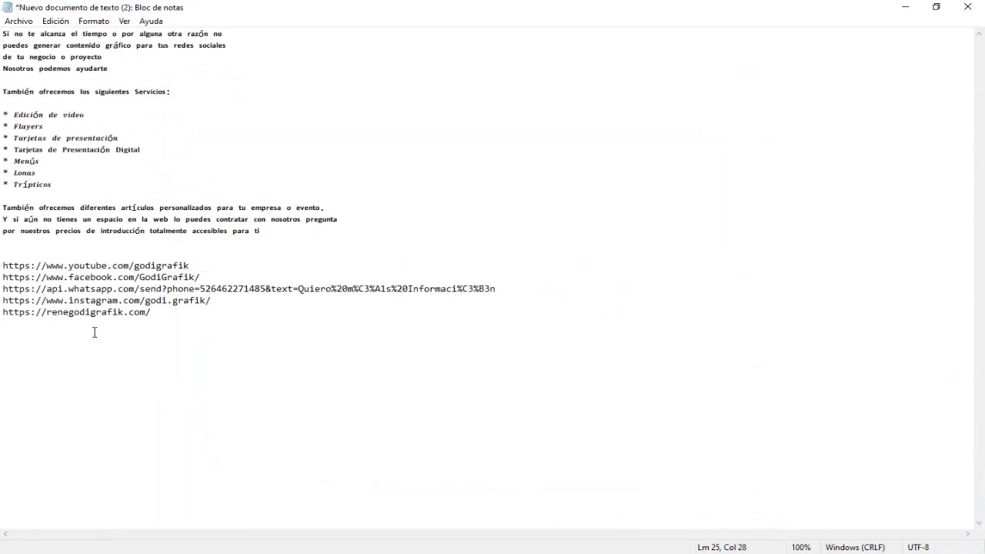
drag(282, 234, 5, 35)
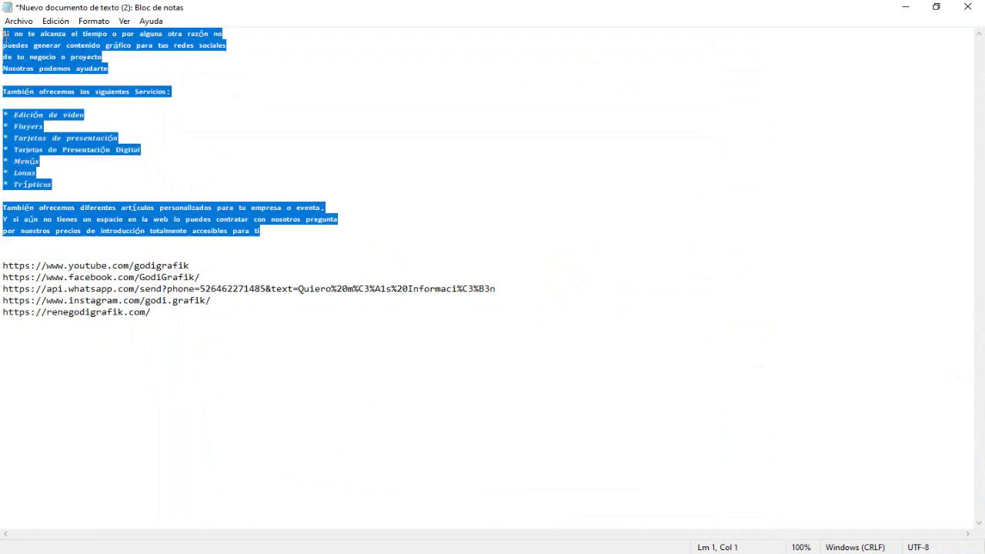
right_click(6, 42)
click(77, 78)
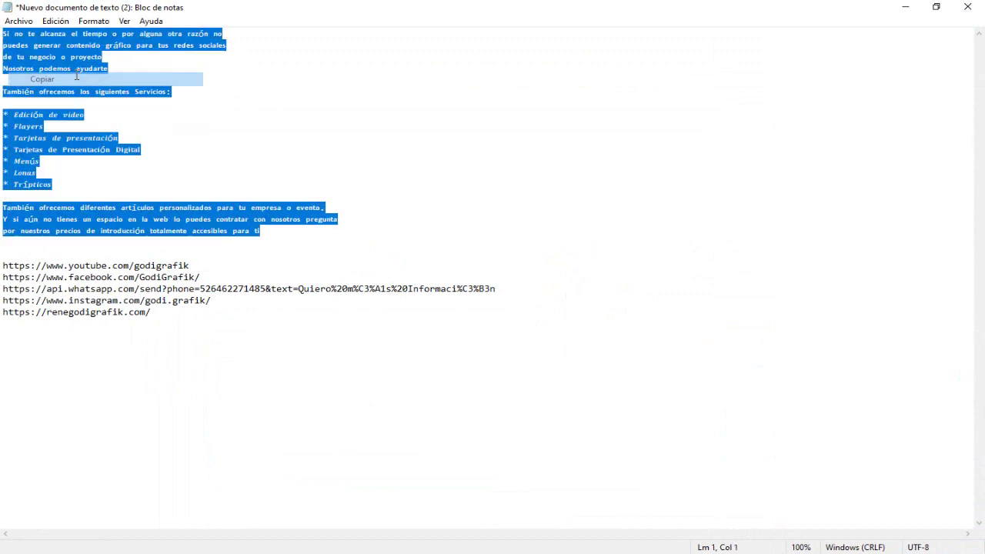
click(905, 7)
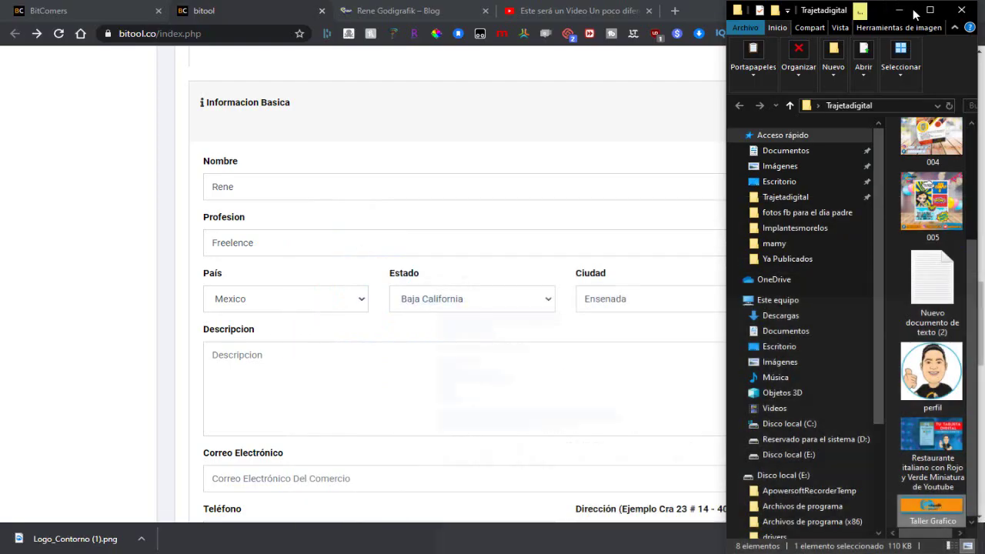
click(284, 360)
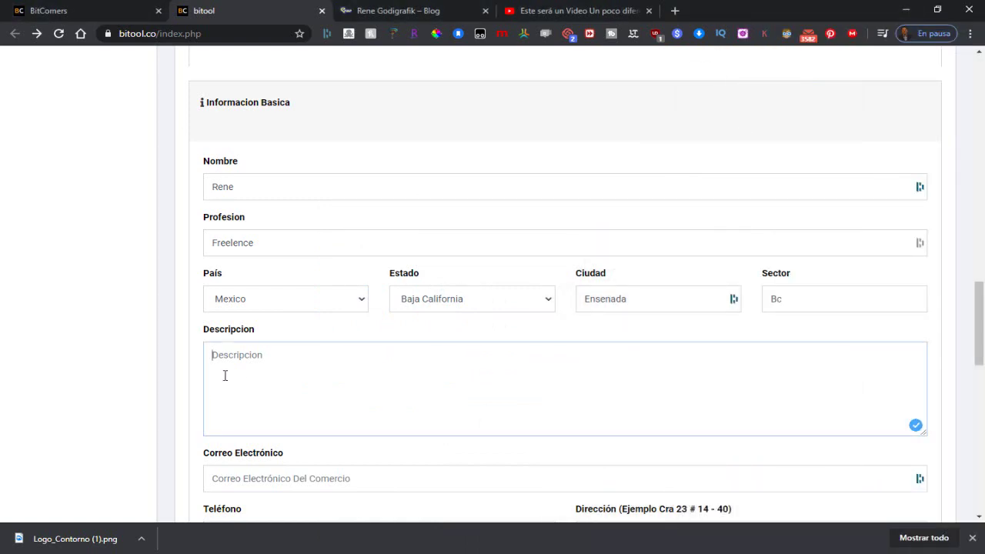
key(ctrl+v)
scroll(225, 375, down, 3)
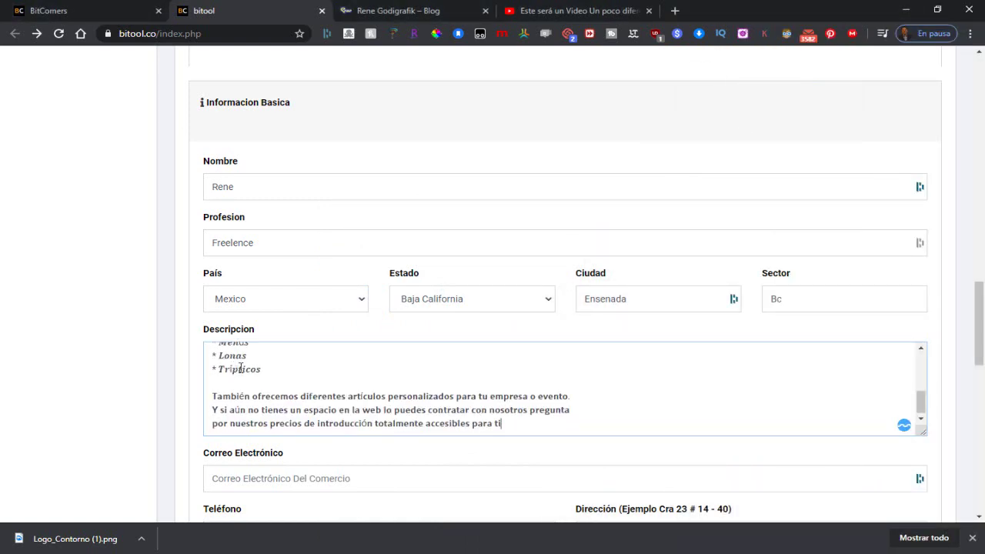
Step: Enter the contact e-mail address and phone number in the card's contact fields
click(348, 306)
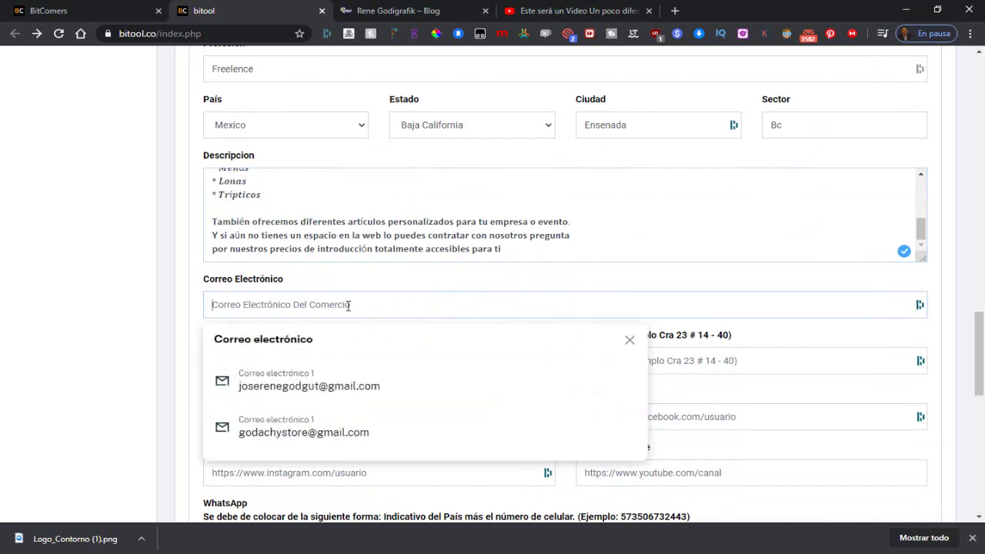
key(Escape)
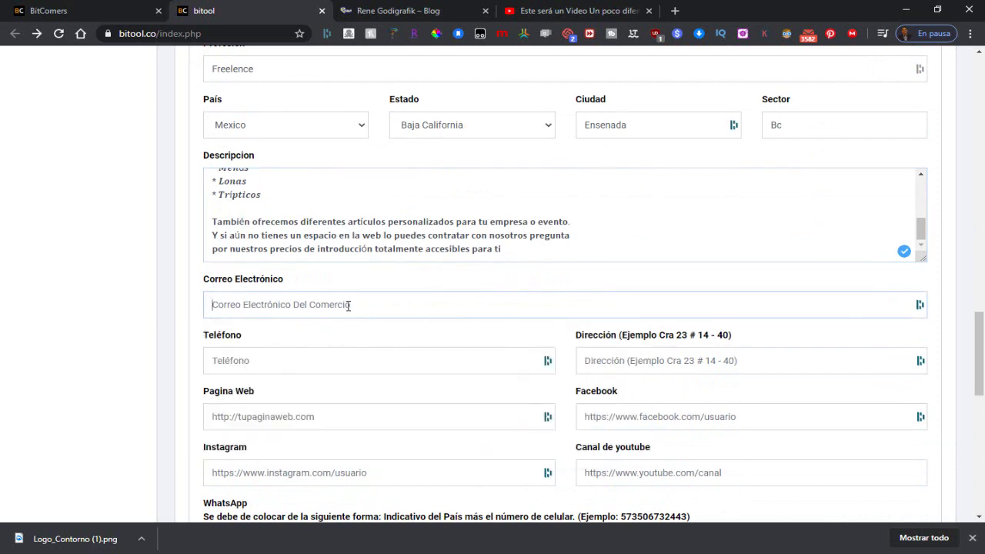
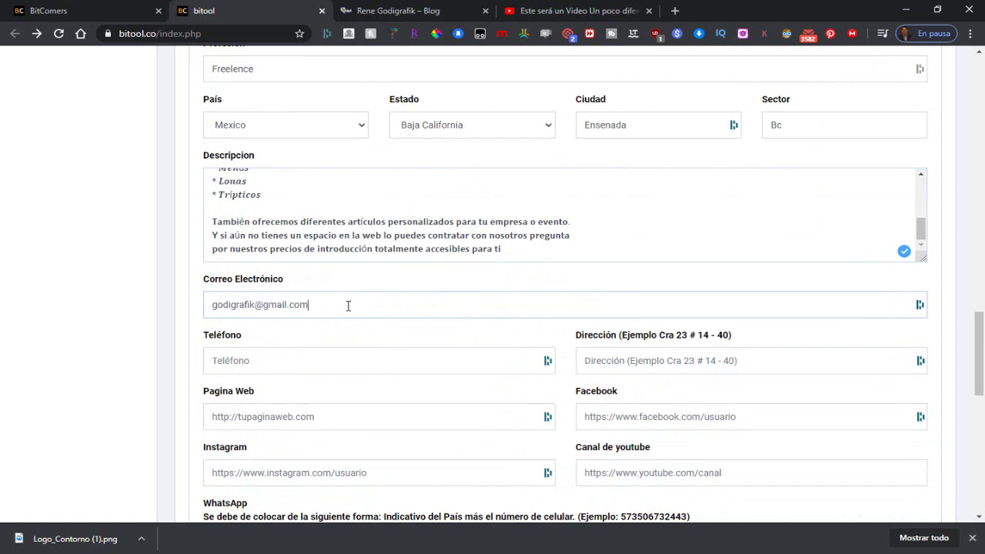
click(263, 367)
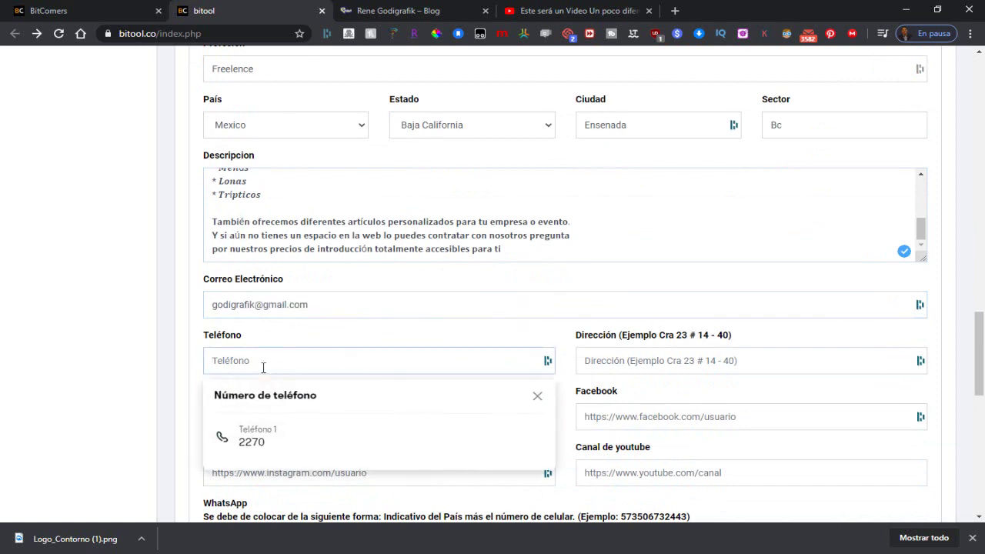
text(65)
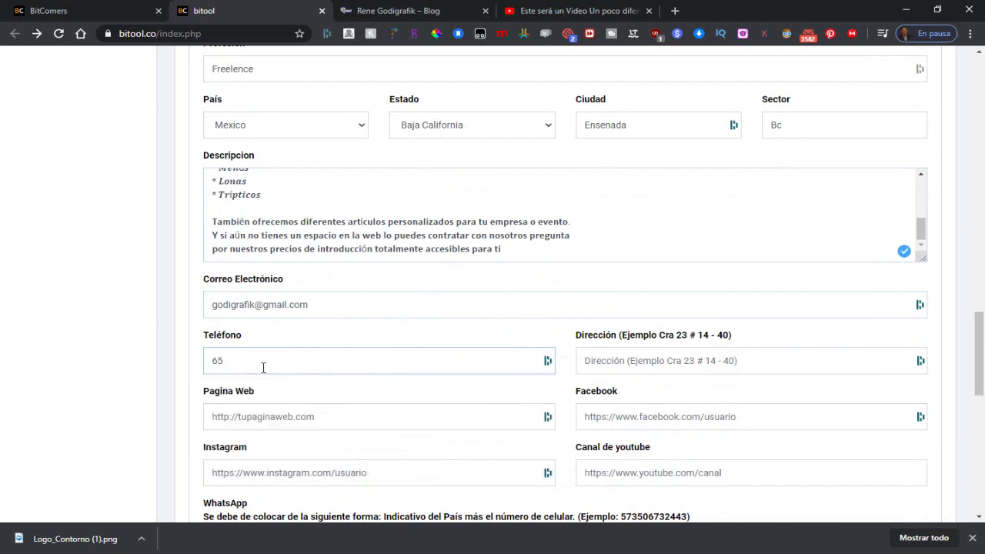
key(BackSpace)
key(BackSpace)
text(6)
click(306, 412)
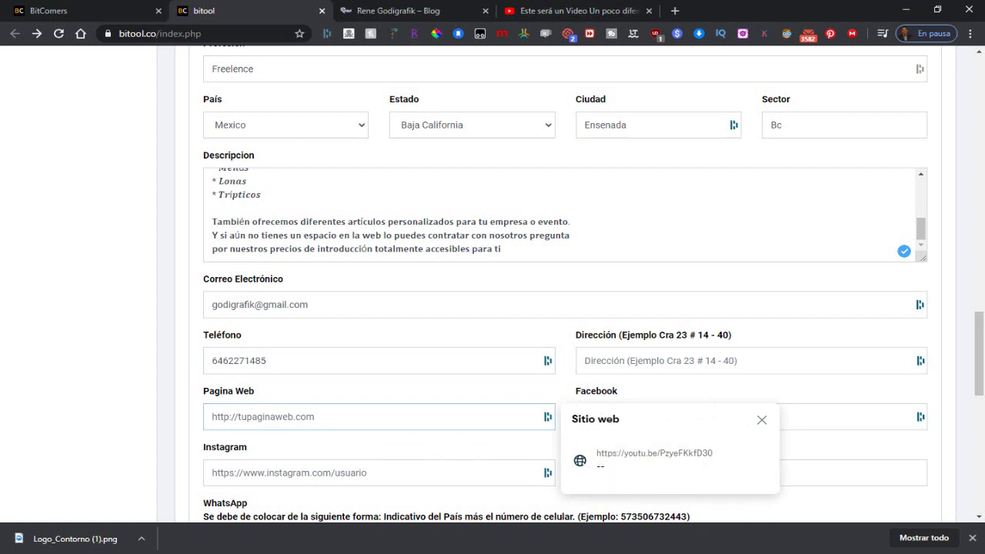
key(alt+Tab)
Step: Copy the website link from the notes into the Pagina Web field
click(155, 329)
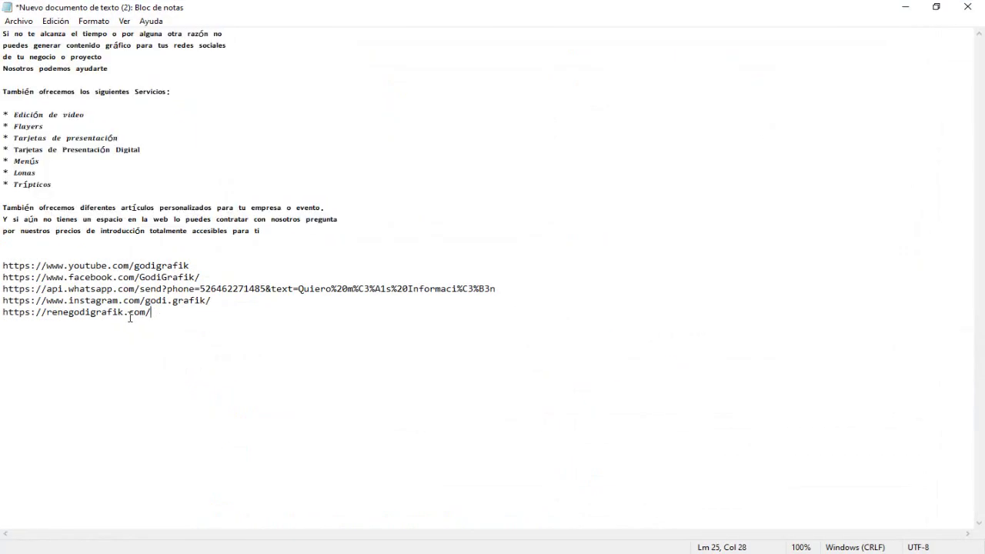
drag(182, 317, 2, 312)
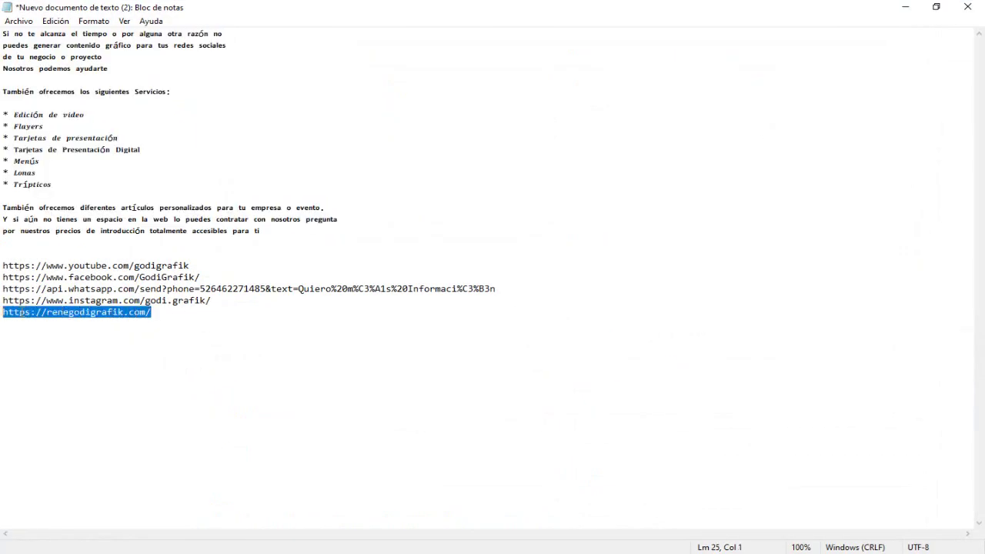
right_click(21, 312)
click(51, 352)
click(905, 7)
click(234, 416)
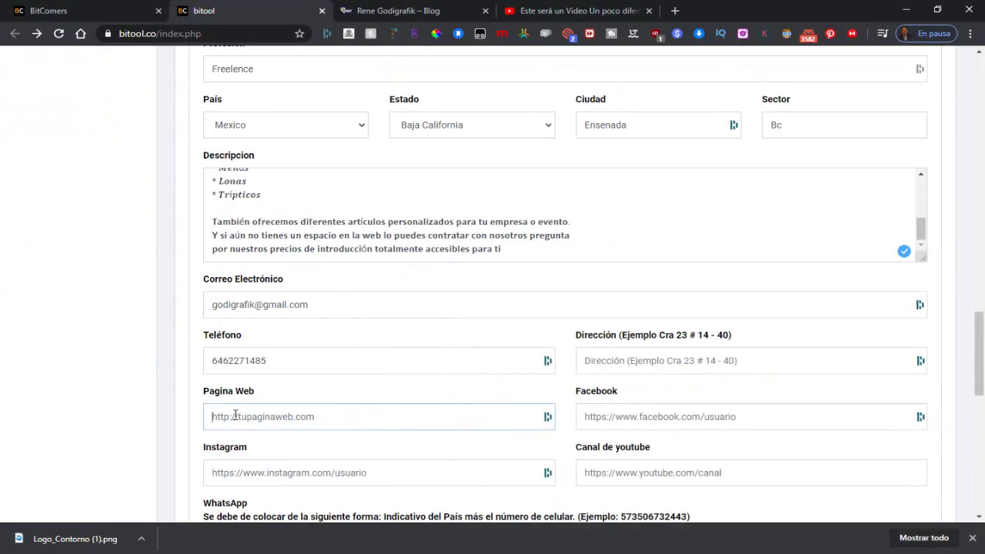
right_click(235, 416)
click(282, 241)
scroll(308, 377, down, 2)
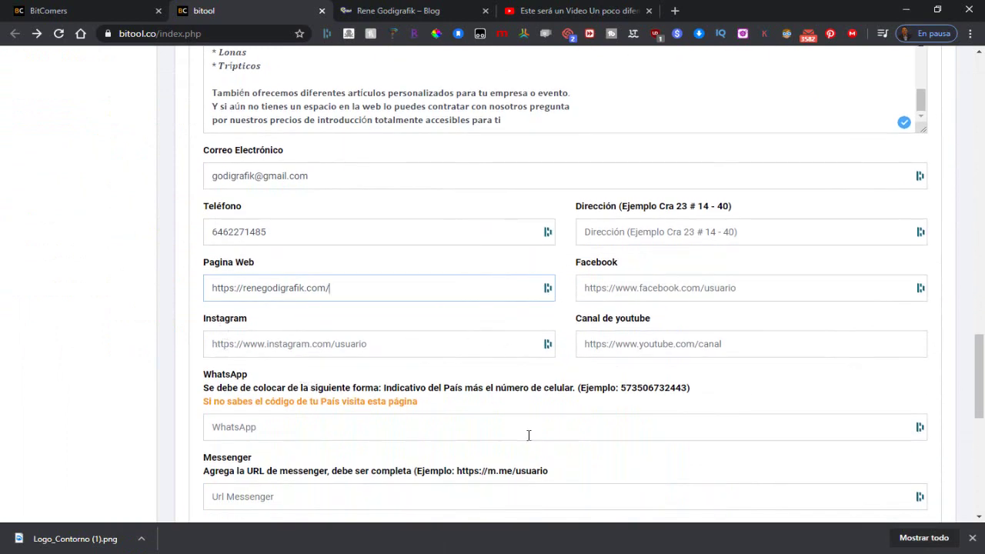
Step: Copy the Instagram link from the notes into the Instagram field
key(alt+Tab)
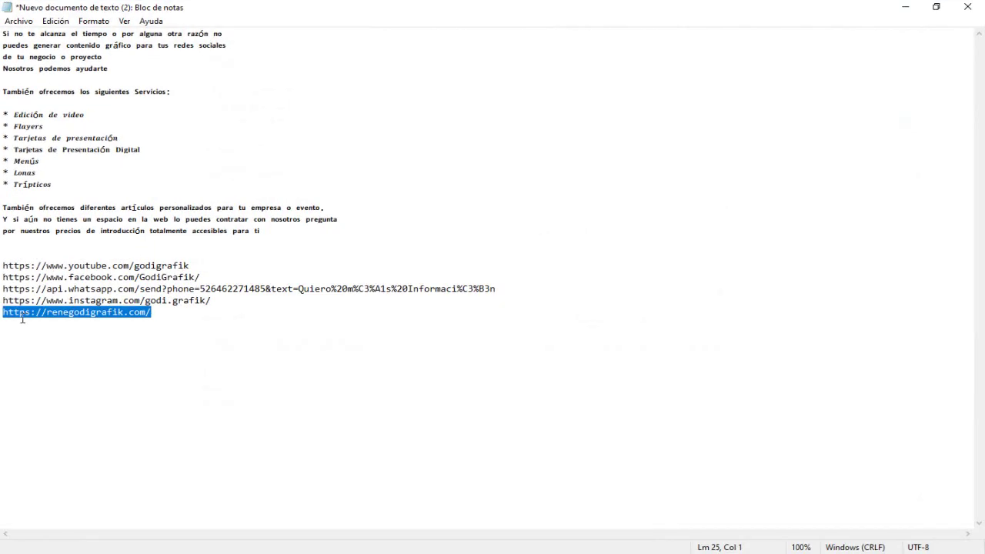
click(203, 276)
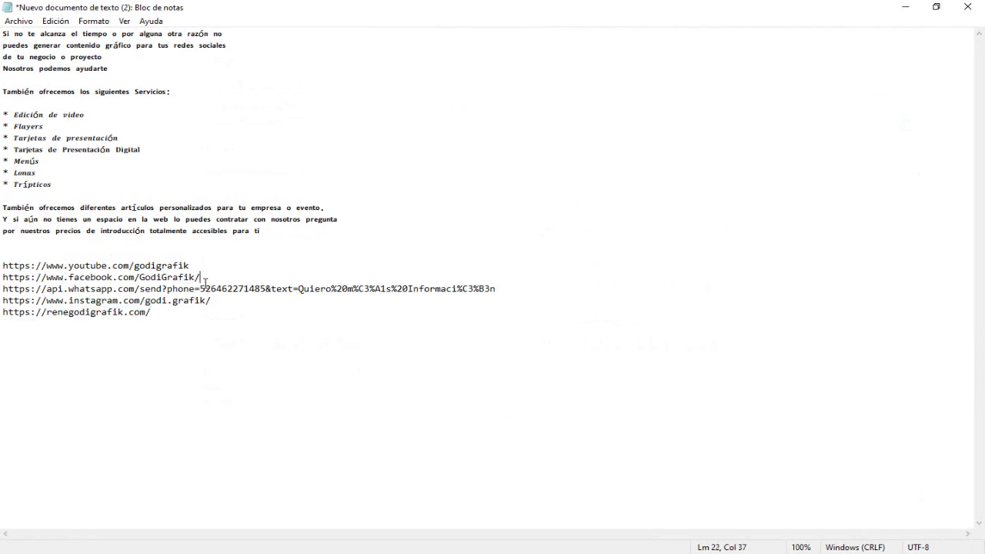
drag(226, 301, 3, 302)
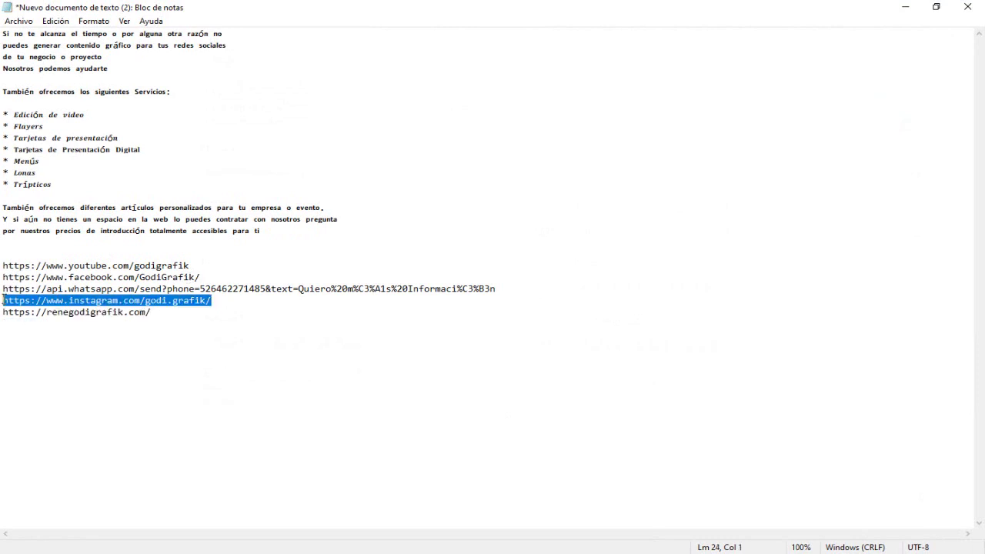
right_click(7, 302)
click(42, 340)
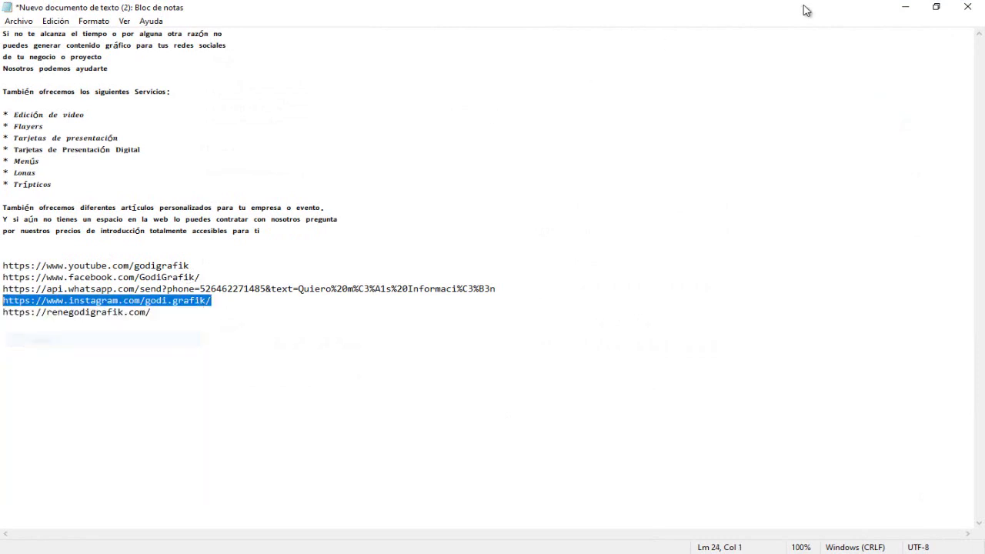
click(905, 7)
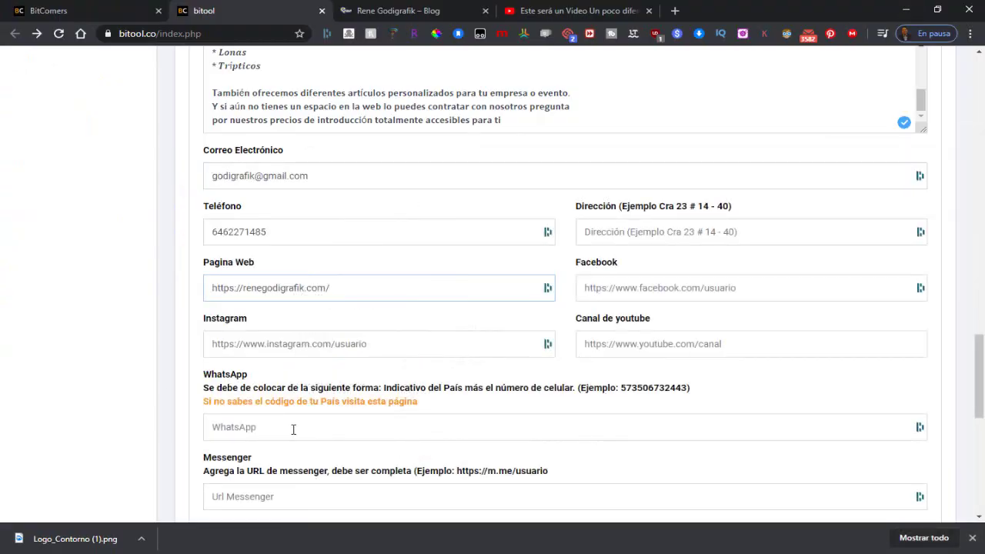
right_click(289, 344)
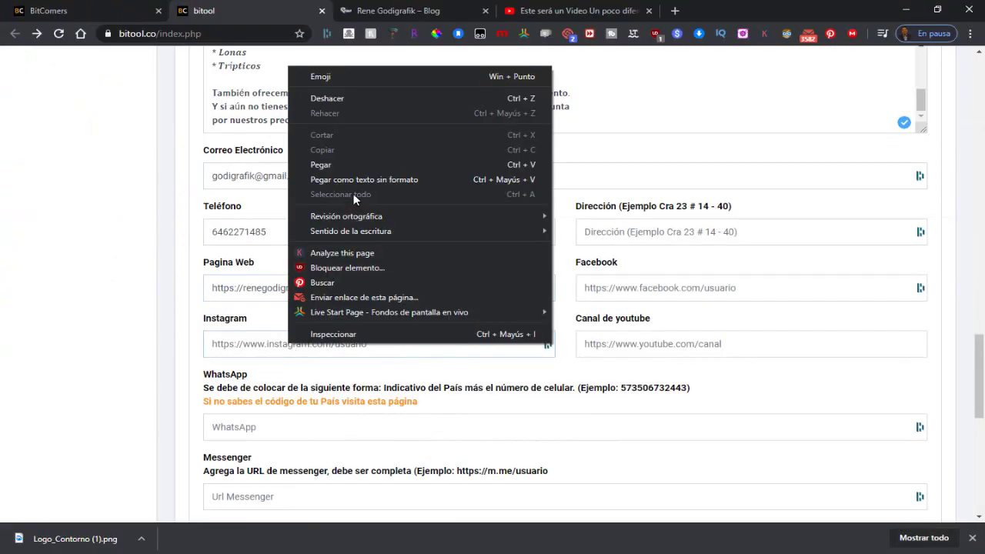
click(339, 164)
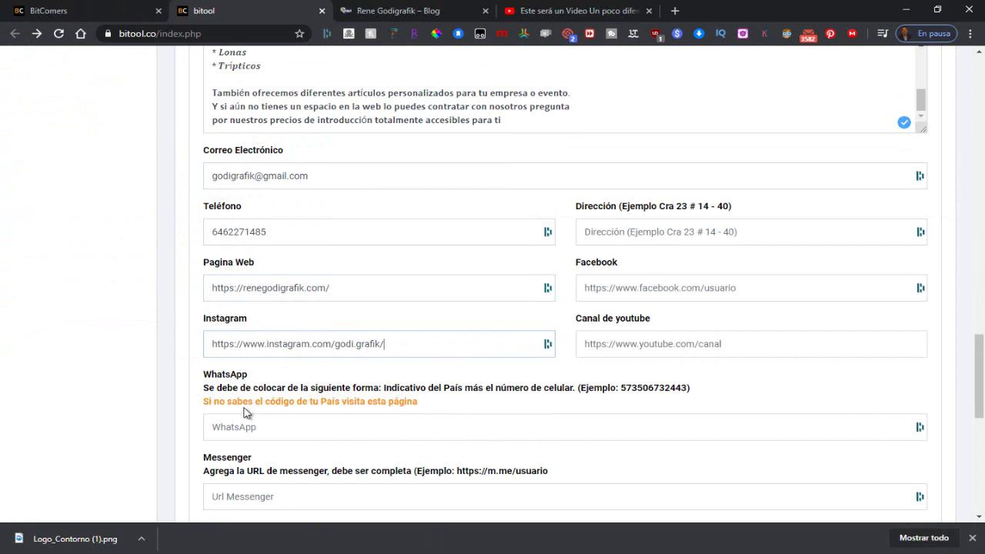
Step: Fill in the Dirección address and paste the Facebook link into the Facebook field
click(621, 230)
click(669, 232)
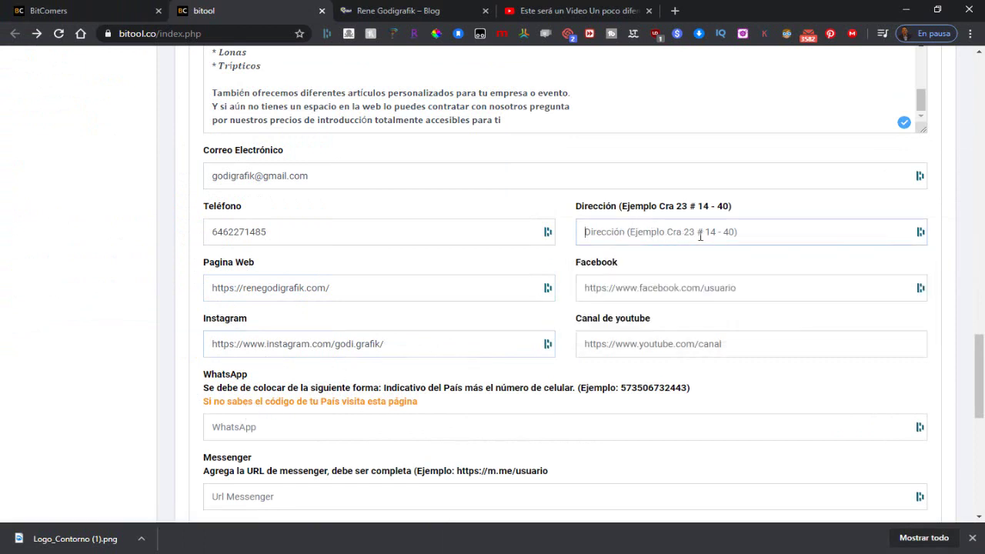
text(1498)
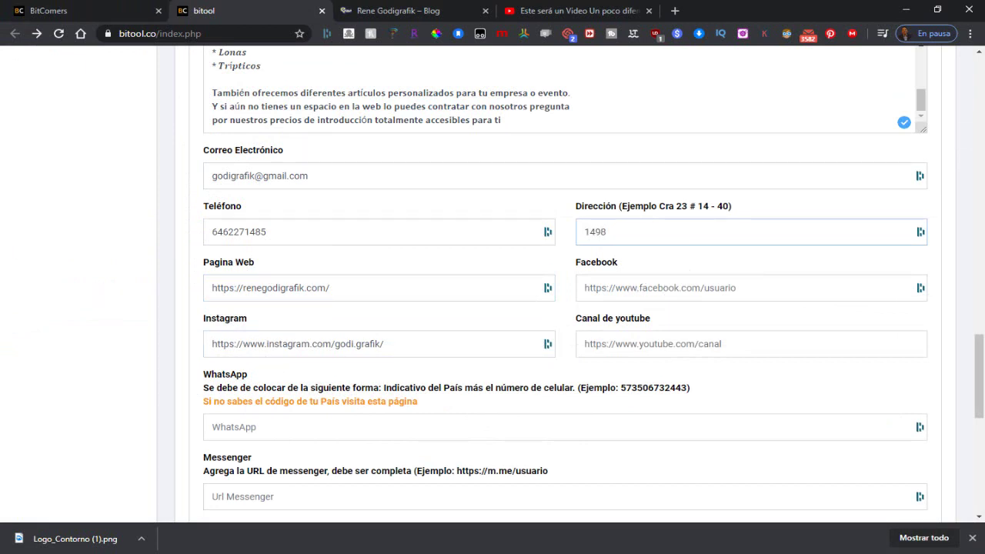
key(alt+Tab)
key(alt+Tab)
right_click(597, 292)
click(650, 108)
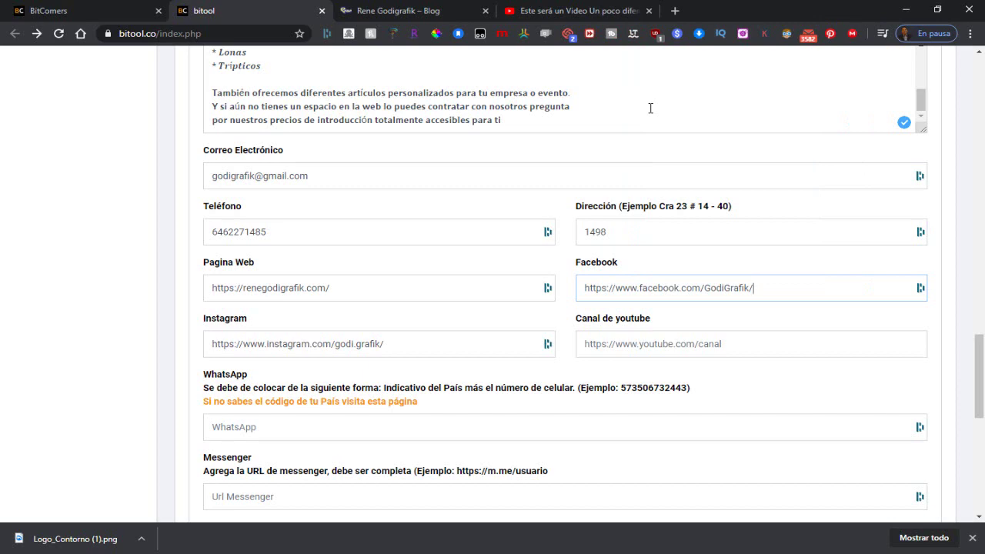
key(alt+Tab)
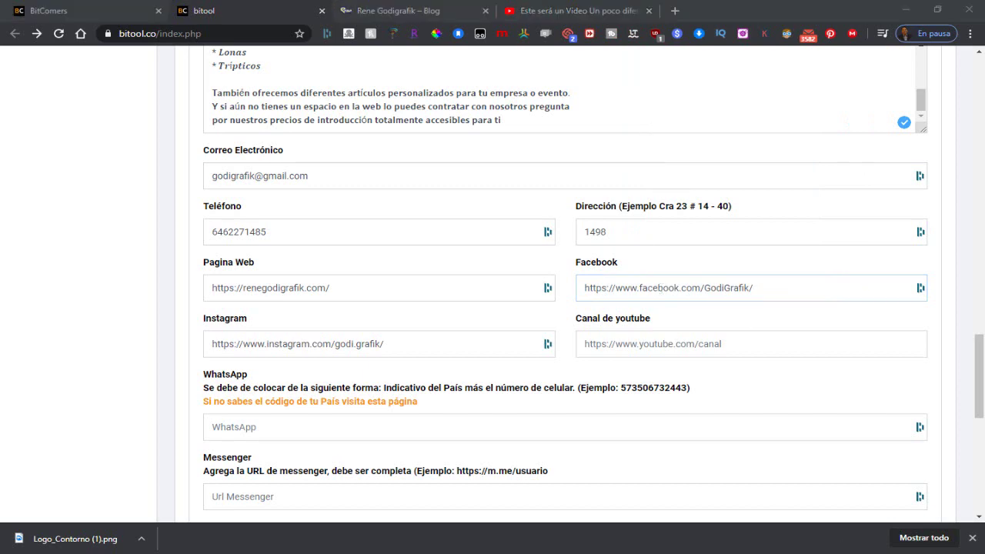
click(159, 352)
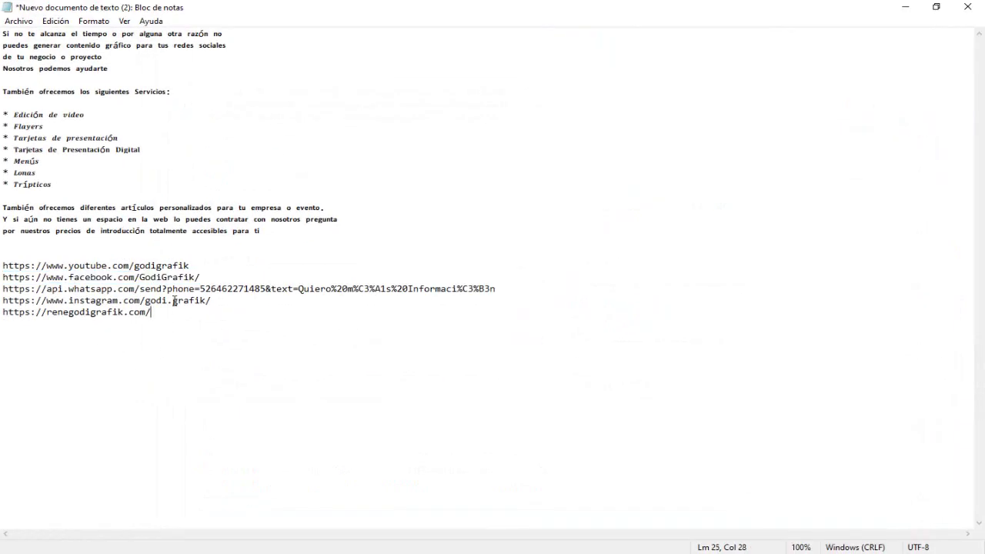
click(191, 265)
drag(191, 266, 5, 266)
right_click(18, 268)
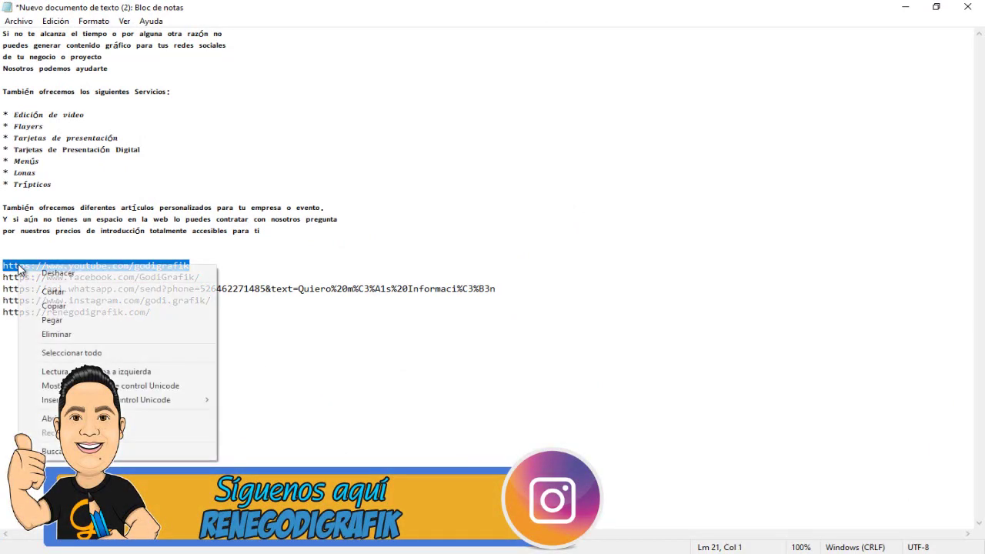
click(97, 308)
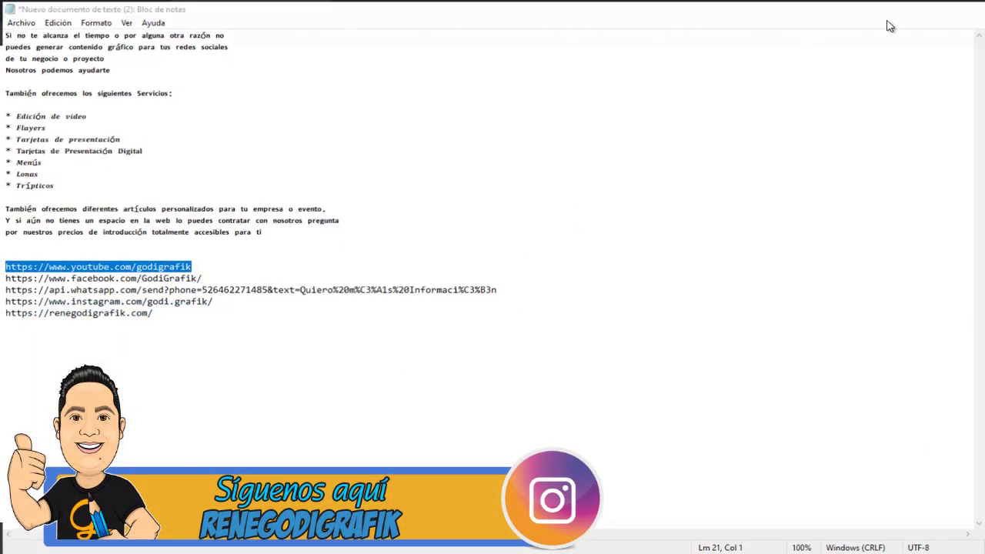
key(alt+Tab)
click(654, 341)
right_click(652, 351)
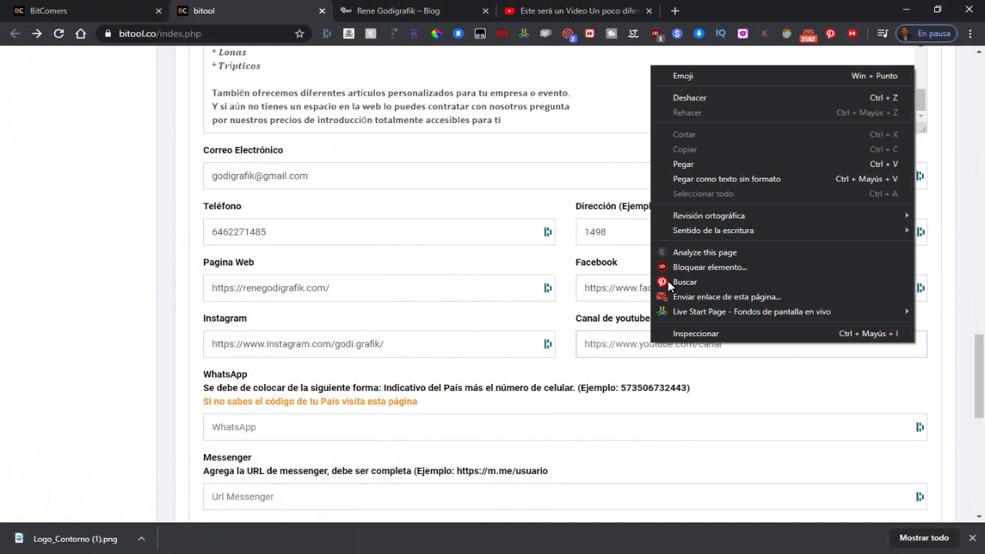
click(690, 164)
scroll(424, 368, down, 2)
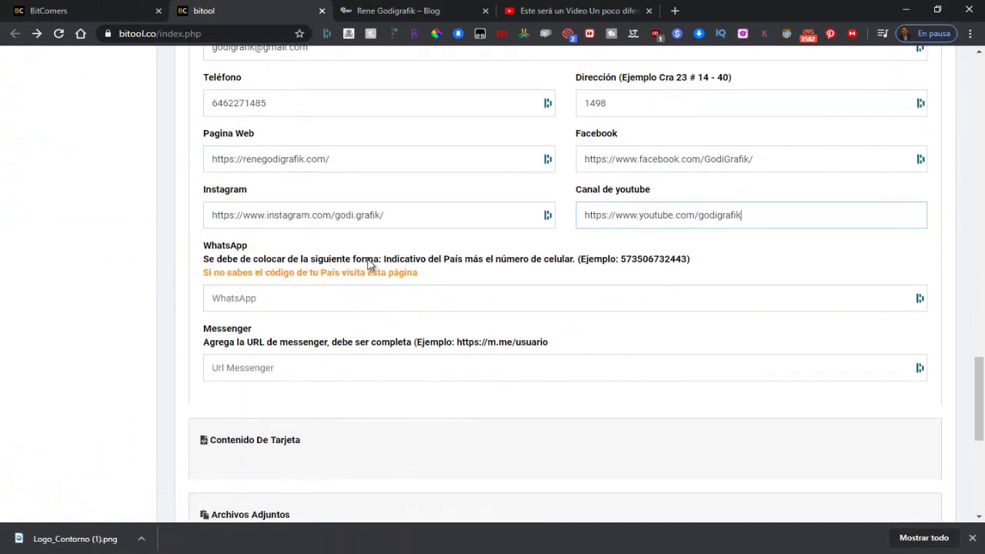
Step: Enter the WhatsApp number with its country code
click(259, 299)
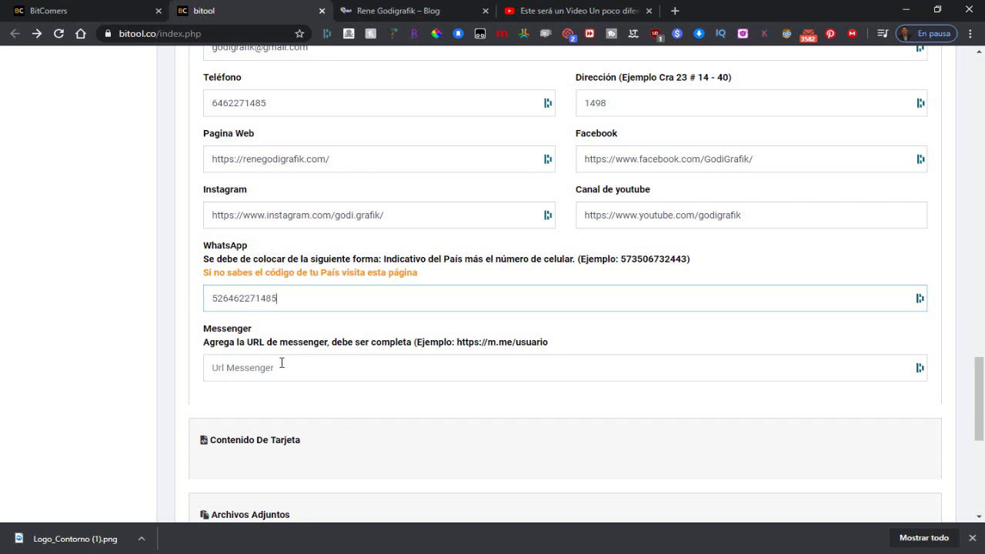
scroll(281, 362, down, 1)
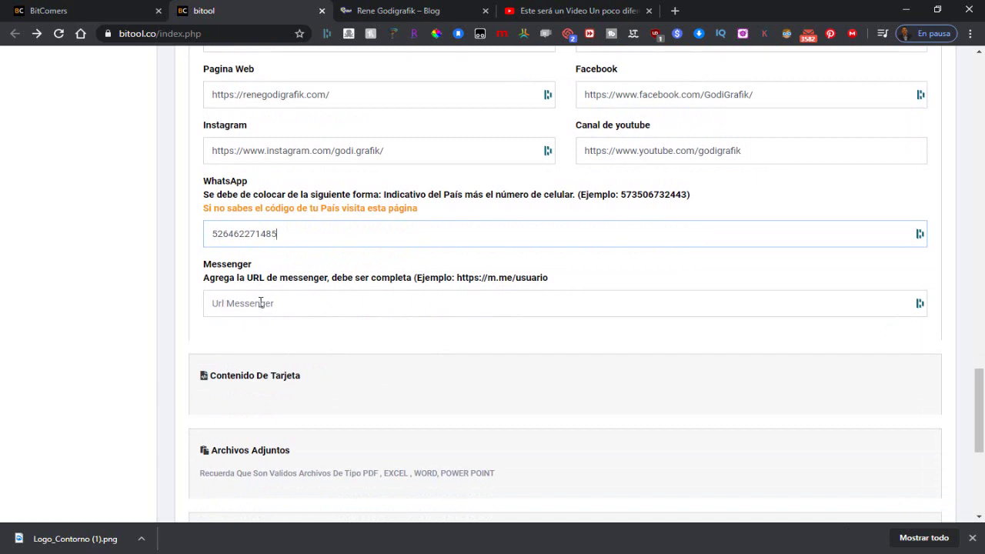
scroll(260, 303, down, 1)
scroll(345, 315, down, 3)
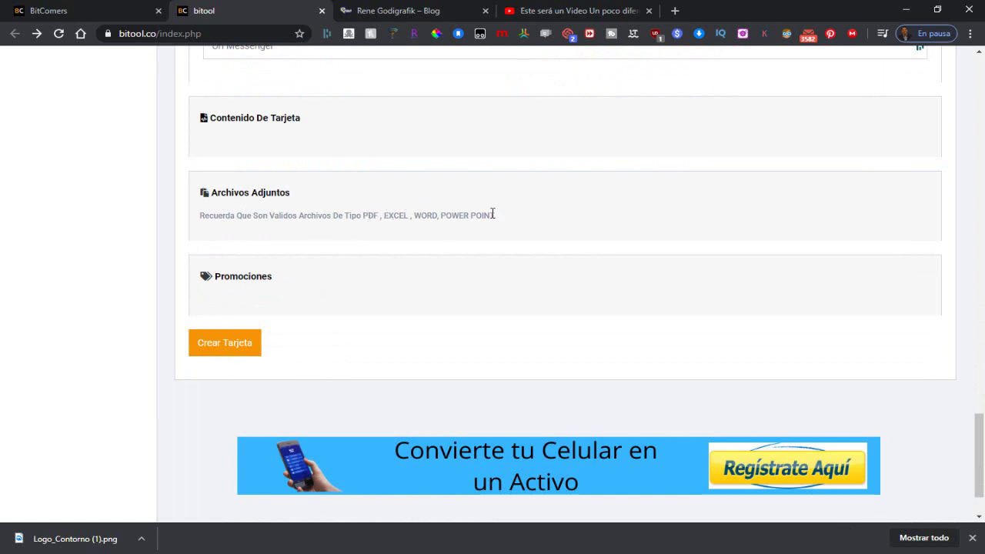
Step: Expand Promociones and enter promotion 1 'inscripciones gratis' with details 'solo por hoy'
click(281, 296)
scroll(254, 231, down, 1)
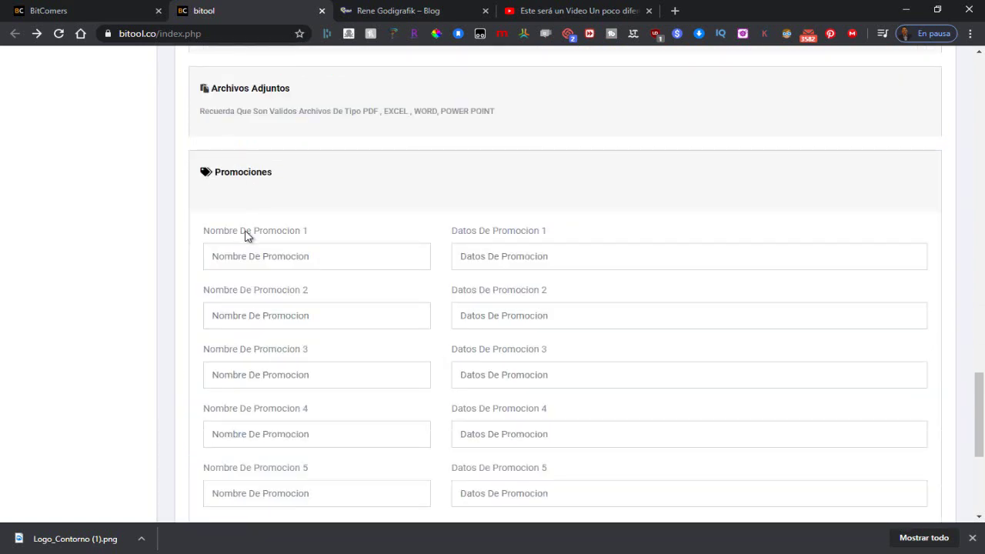
scroll(605, 261, down, 2)
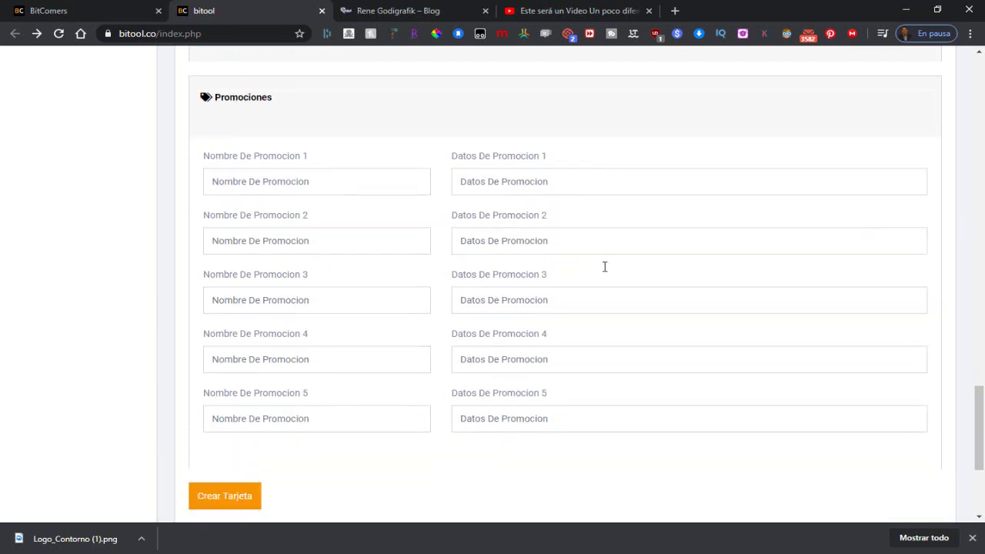
scroll(589, 286, up, 2)
click(343, 258)
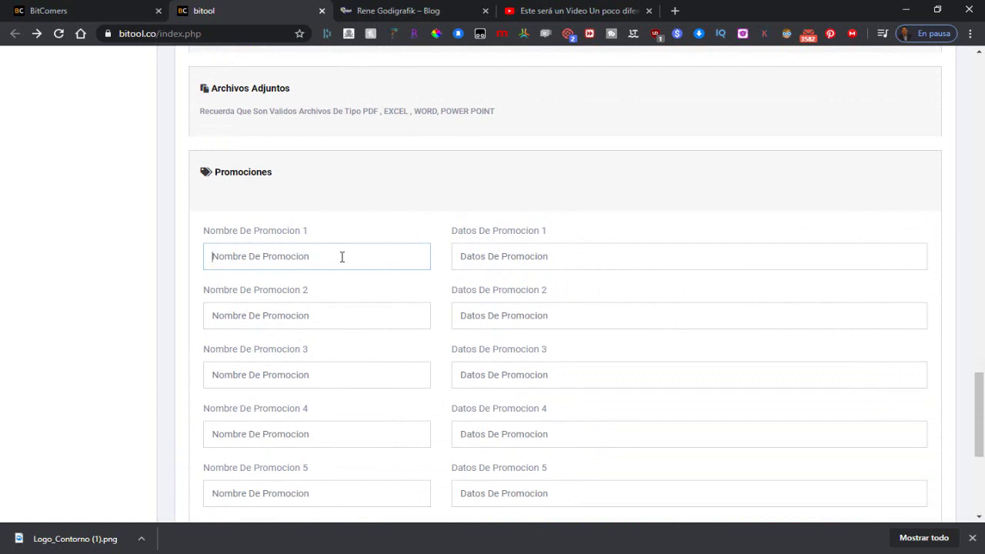
text(inscripciones grat)
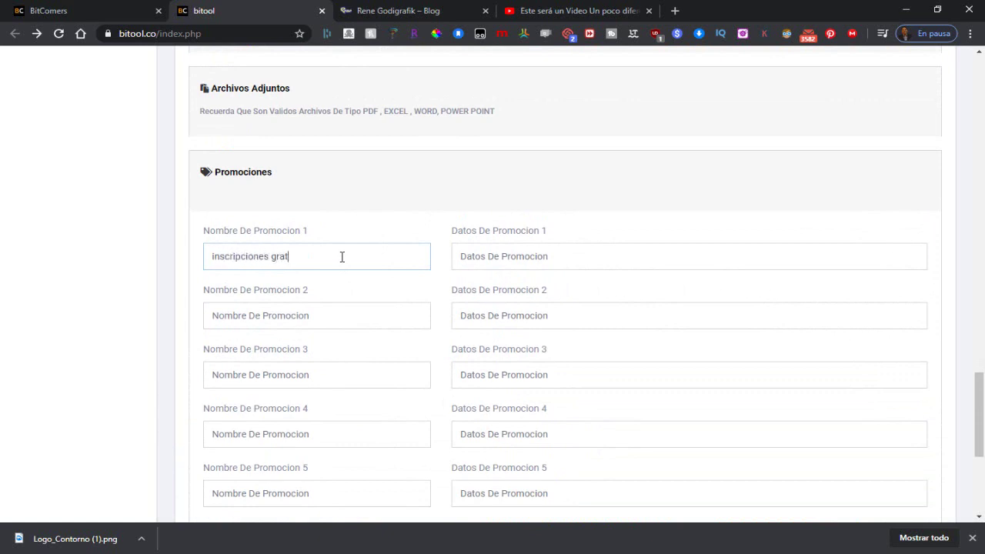
text(is)
click(480, 255)
text(so)
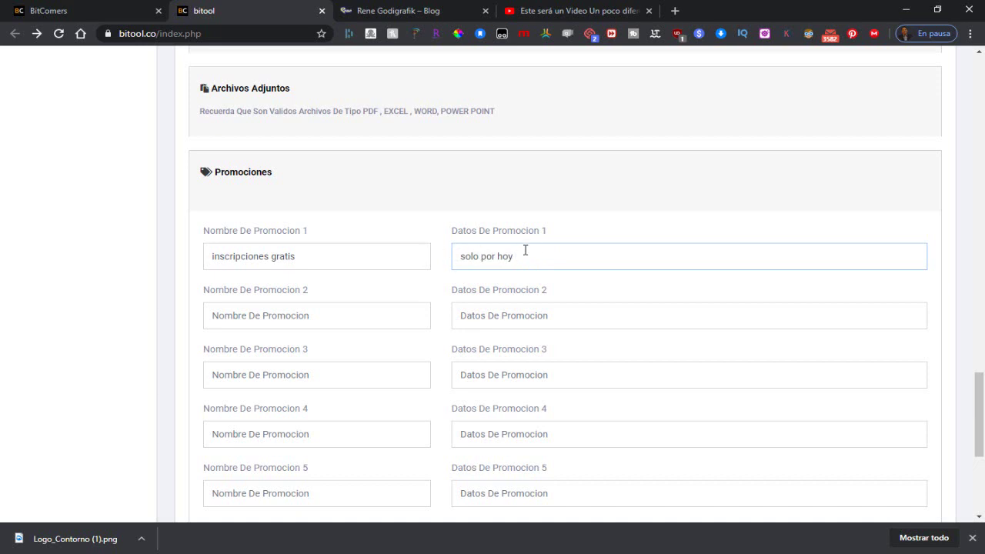
text(lo por hoy)
scroll(293, 250, down, 3)
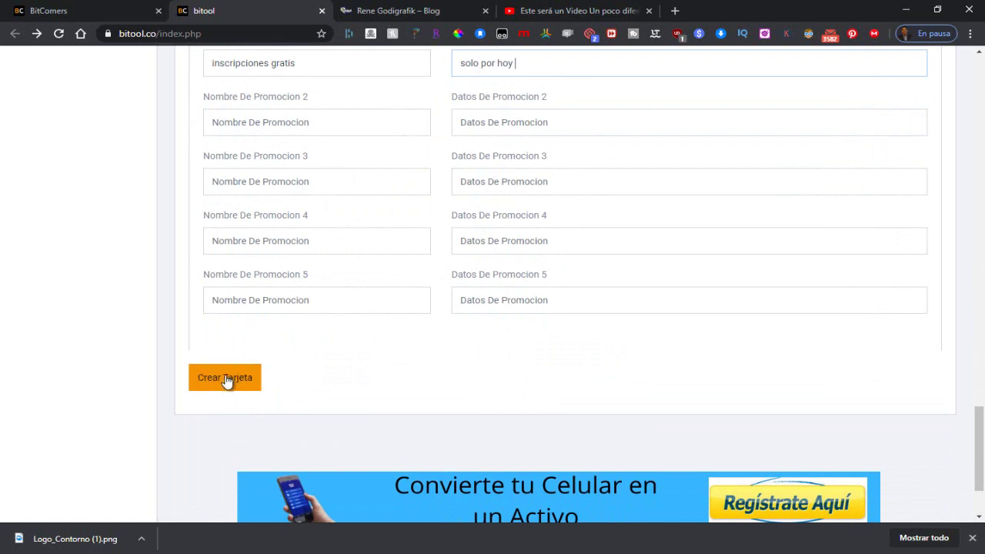
Step: Create the card at bitool.co/tp-taller, copy its link and confirm the Pagina Creada message
click(225, 381)
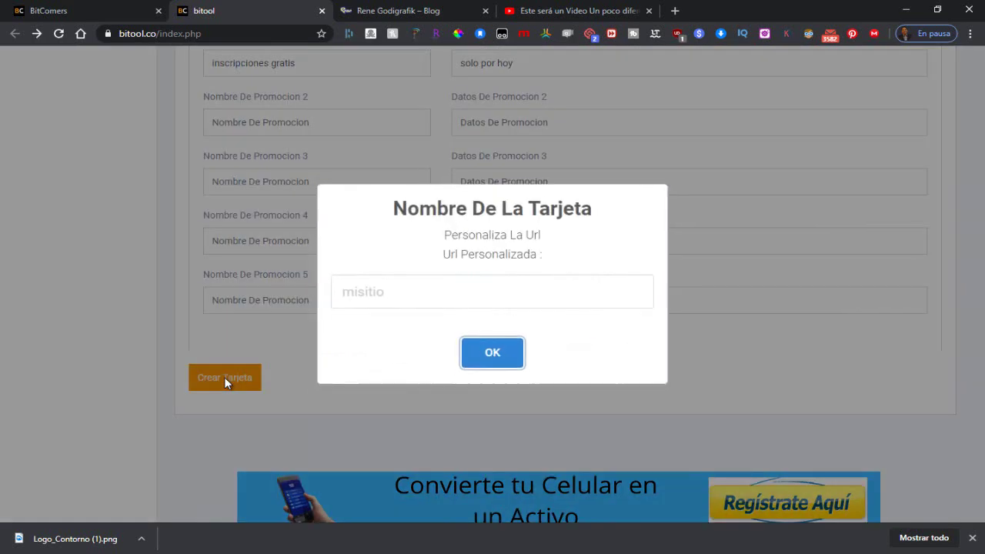
click(408, 298)
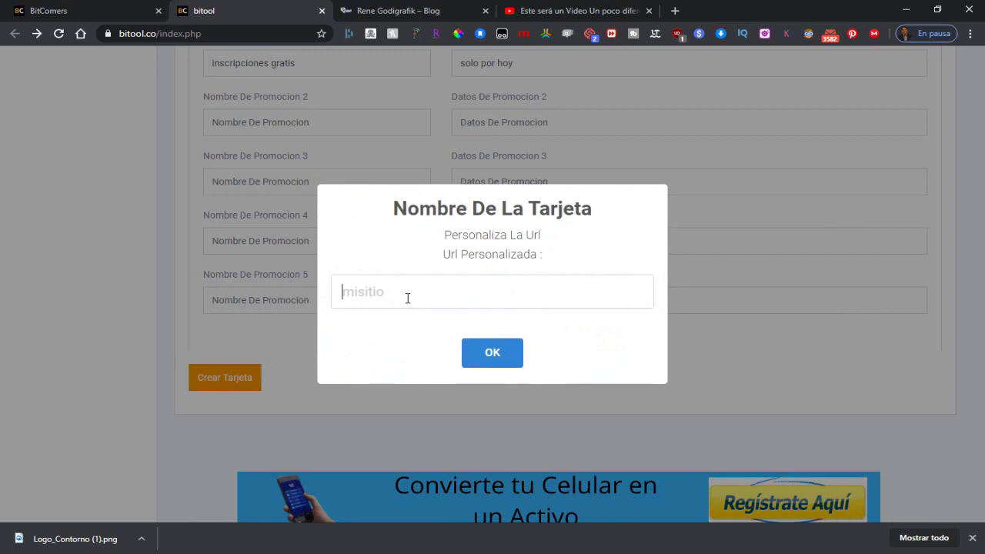
text(taller)
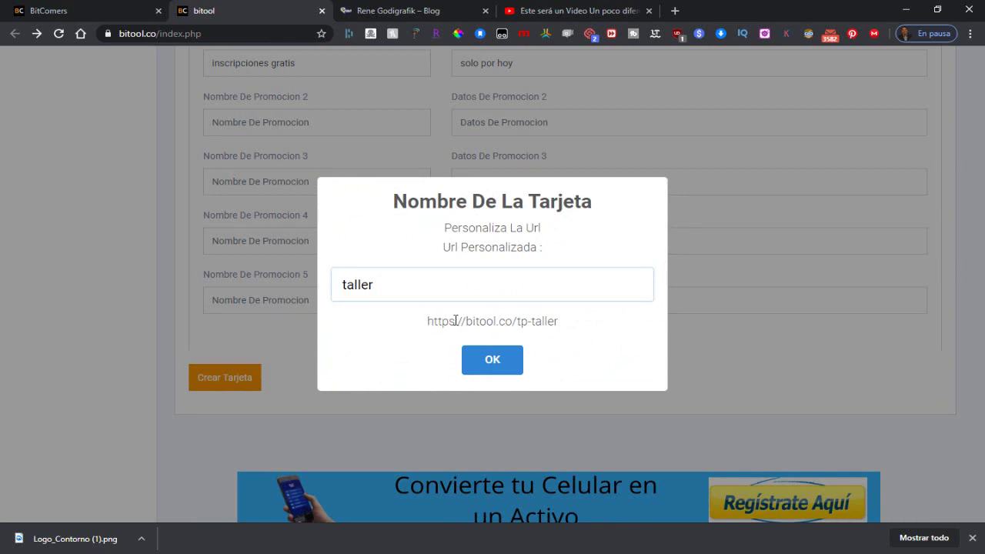
drag(427, 321, 562, 326)
right_click(553, 321)
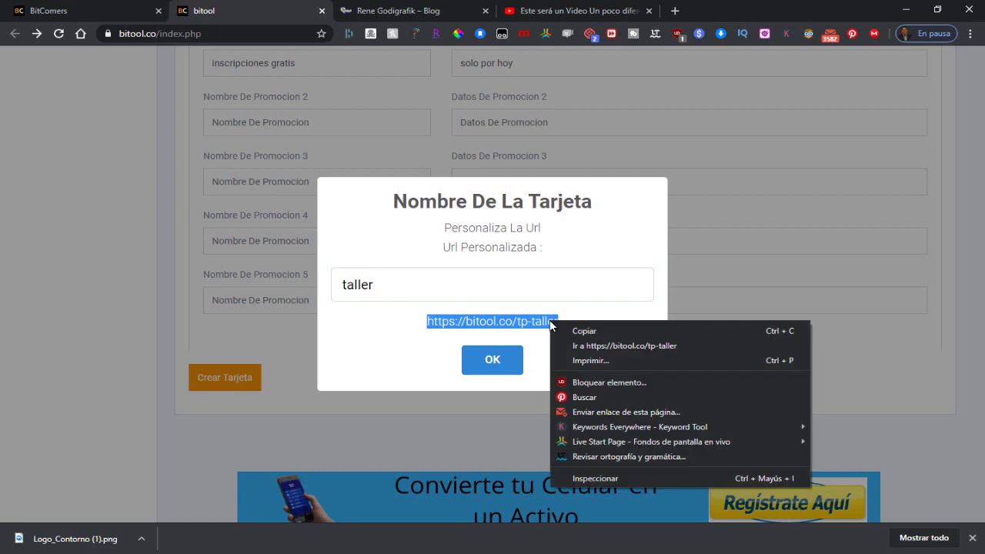
click(590, 333)
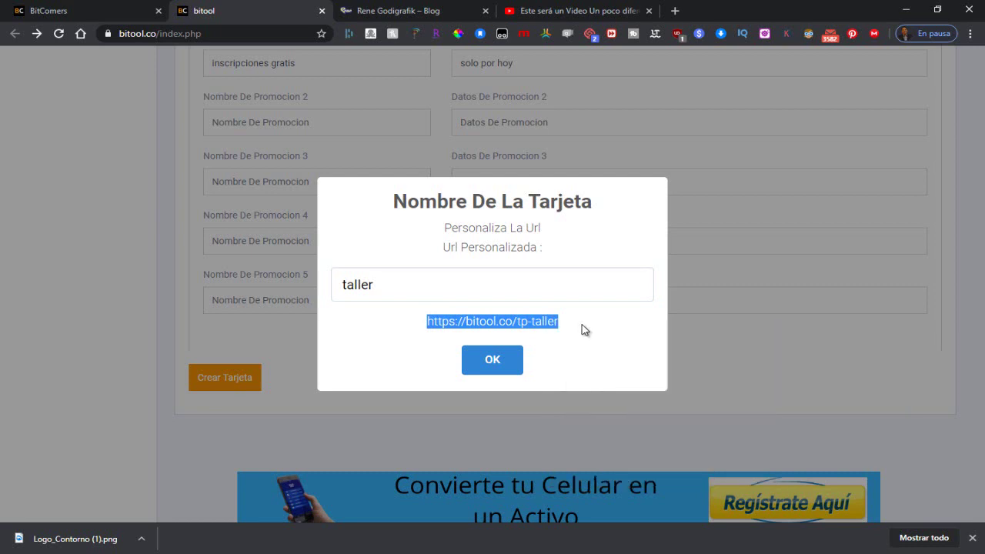
click(500, 365)
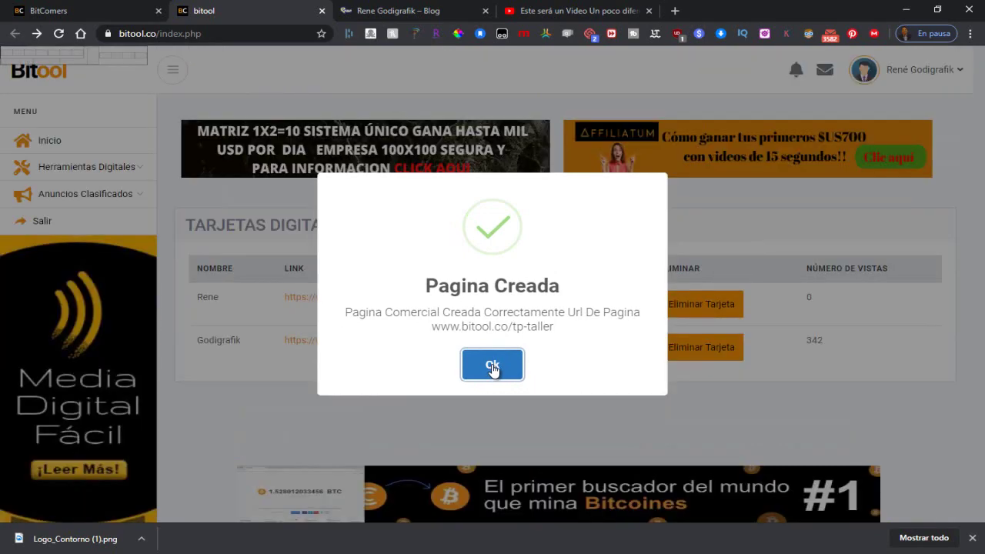
click(492, 365)
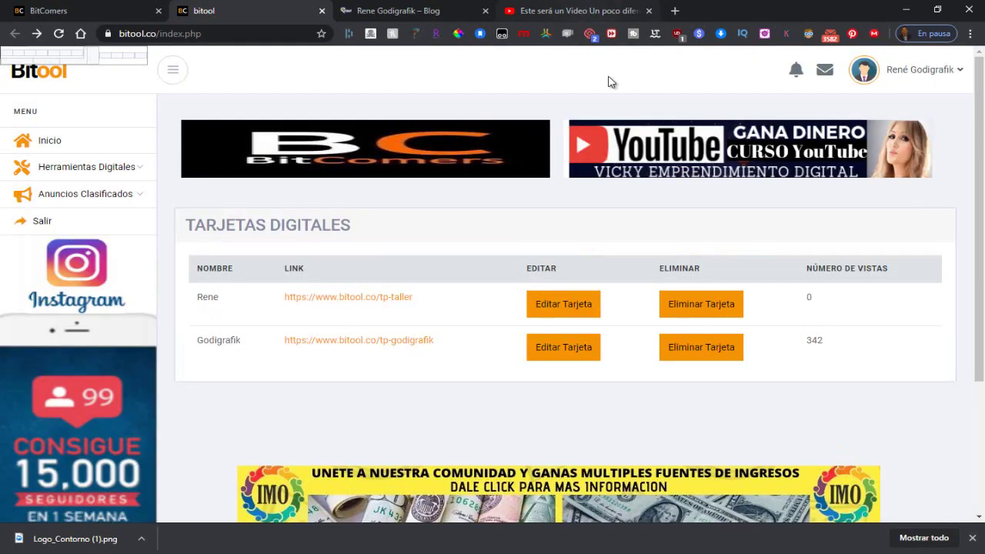
Step: Paste and load bitool.co/tp-taller in a new tab, then scroll down to the video and photo galleries
click(672, 12)
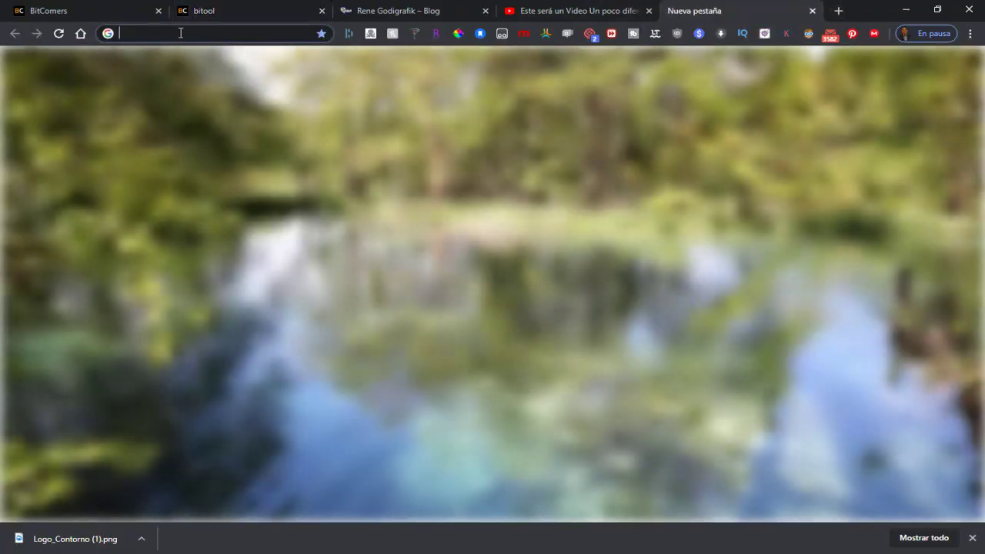
right_click(181, 33)
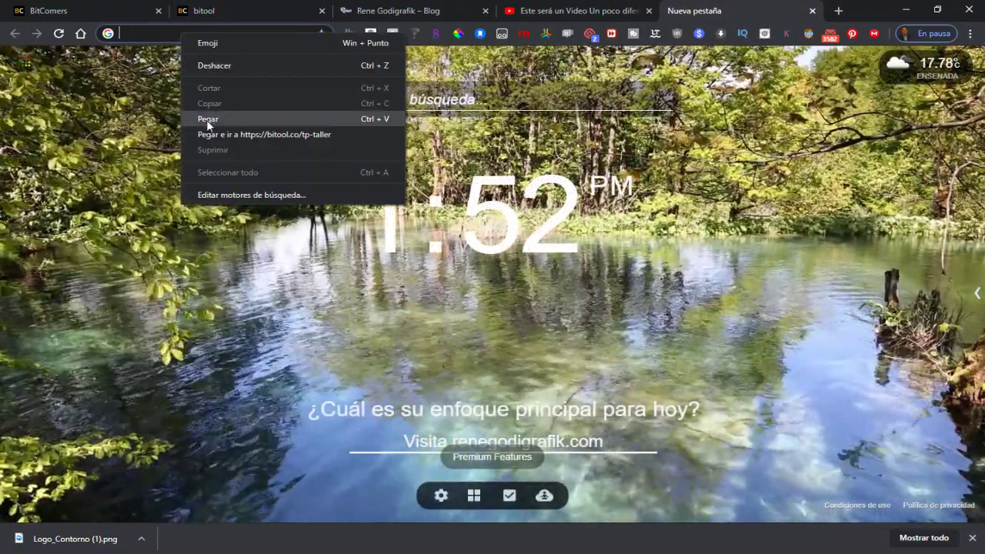
click(209, 119)
key(Return)
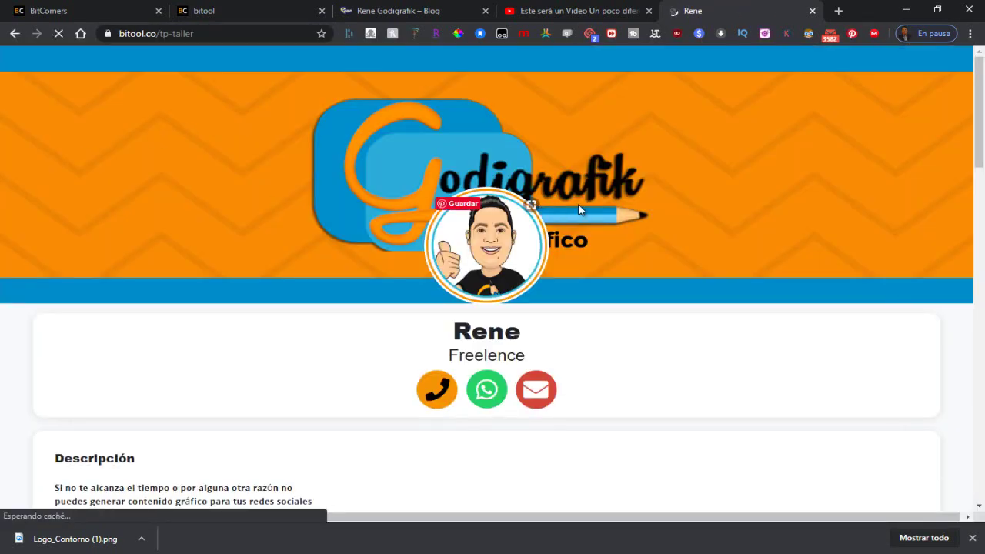
scroll(216, 193, down, 1)
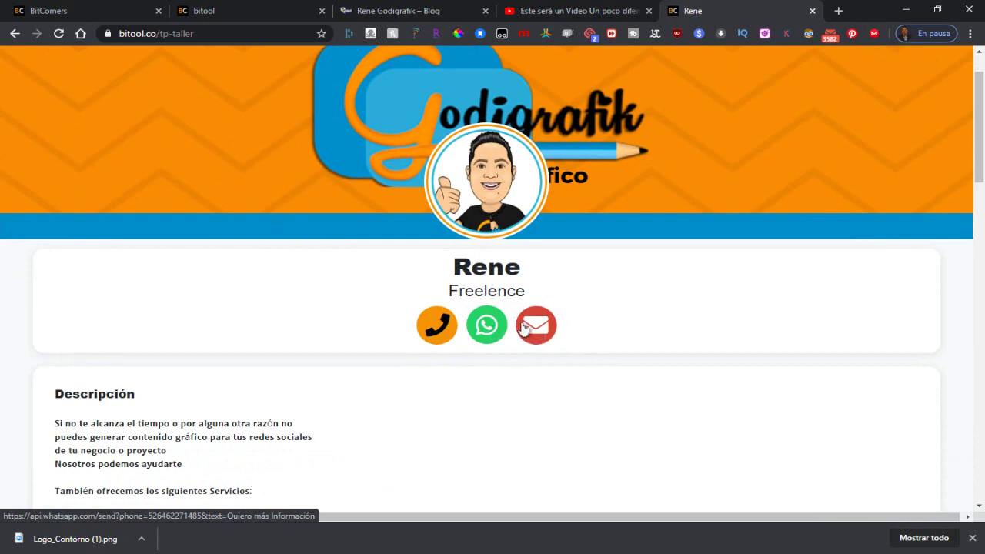
scroll(542, 328, down, 2)
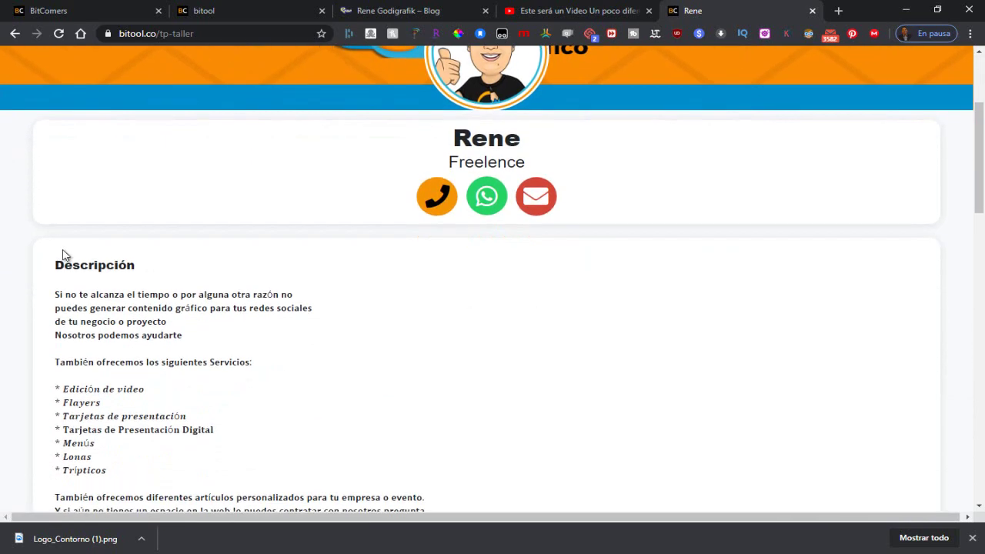
scroll(73, 257, down, 1)
scroll(73, 257, down, 8)
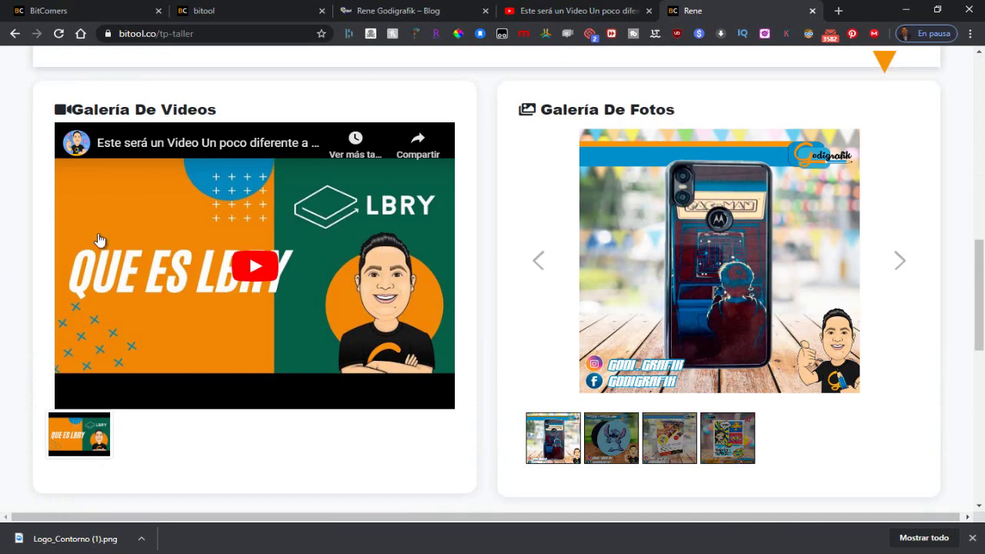
Step: Play the gallery video with sound on and advance the photo gallery to the flyer
click(271, 271)
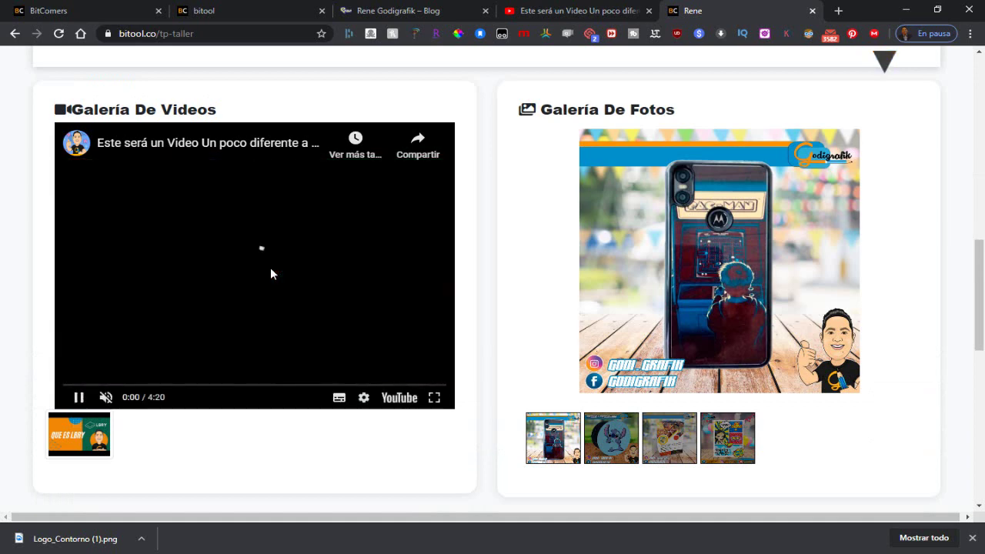
click(106, 399)
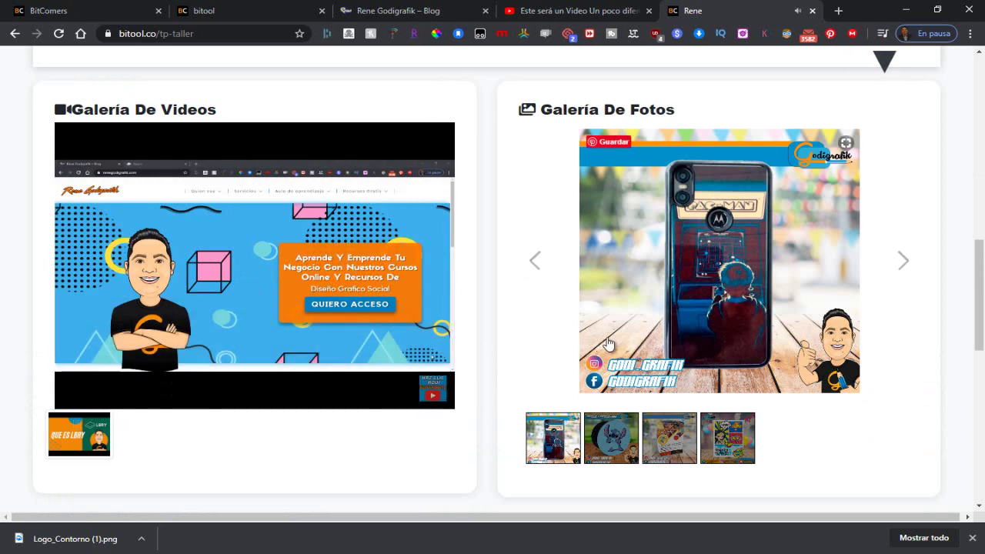
click(901, 262)
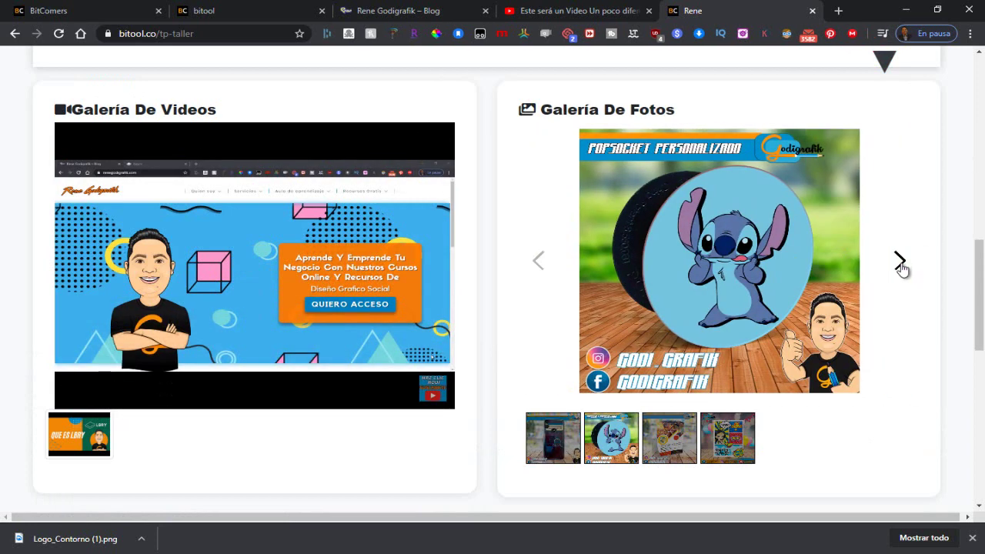
click(901, 265)
click(902, 265)
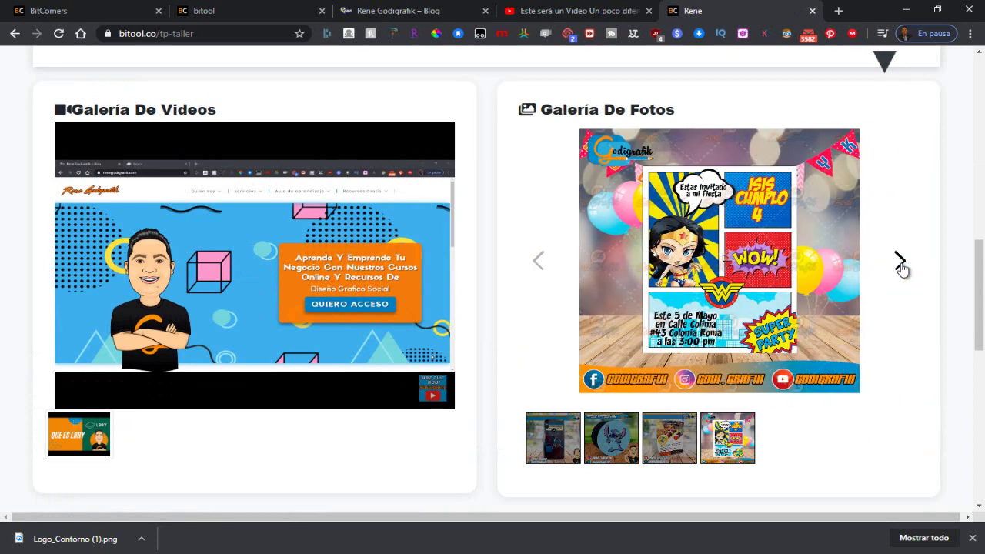
click(901, 265)
click(901, 265)
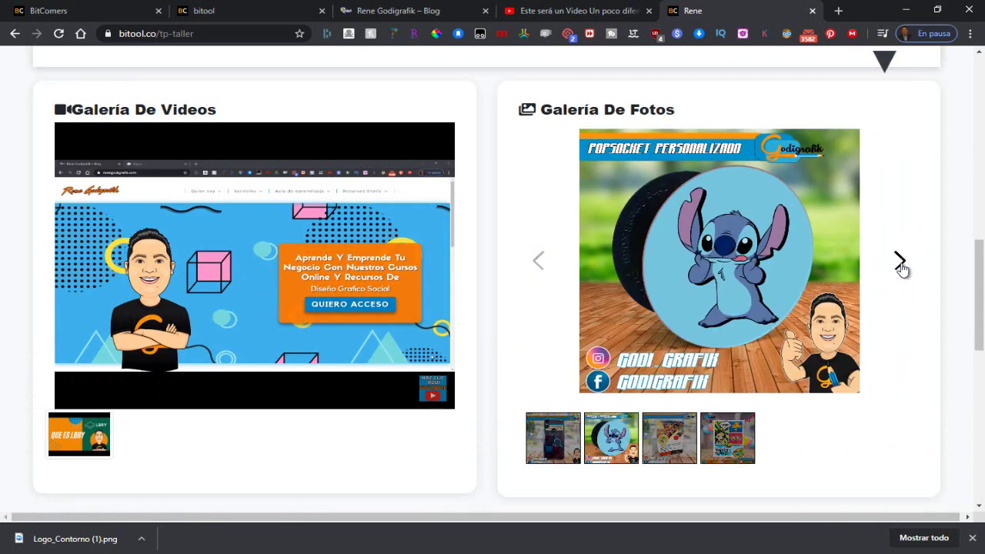
click(901, 264)
Step: View the card's Ver Promociones window, then close it
scroll(898, 266, down, 2)
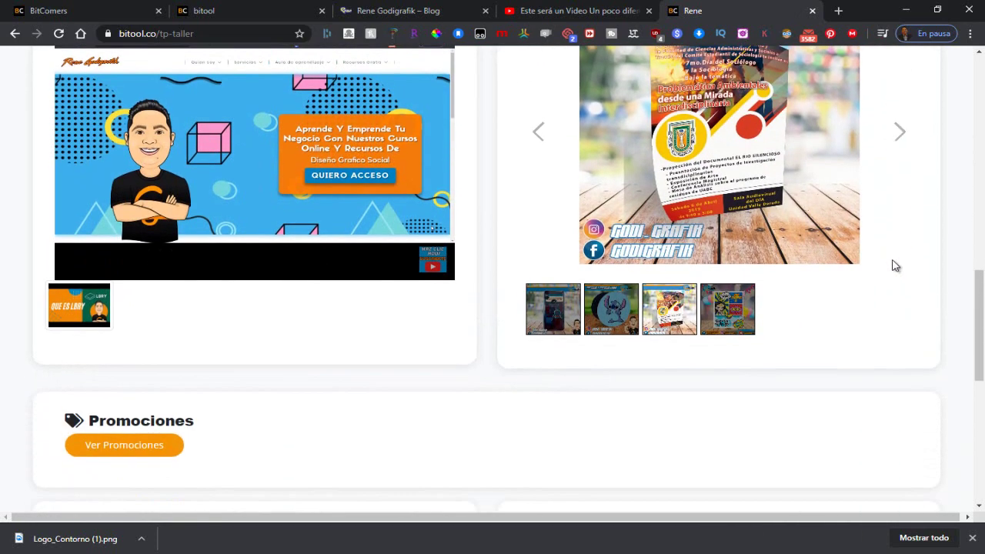
scroll(424, 305, down, 2)
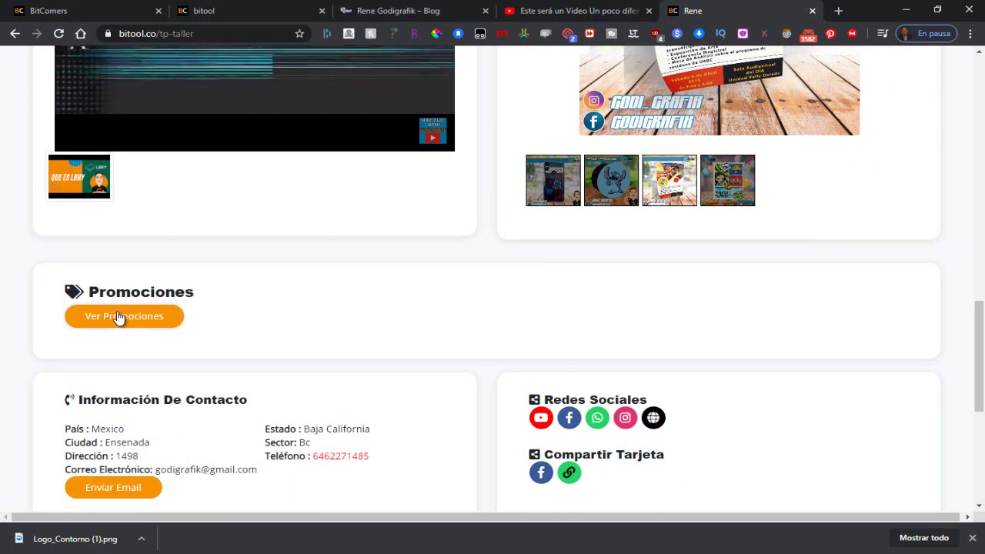
click(120, 317)
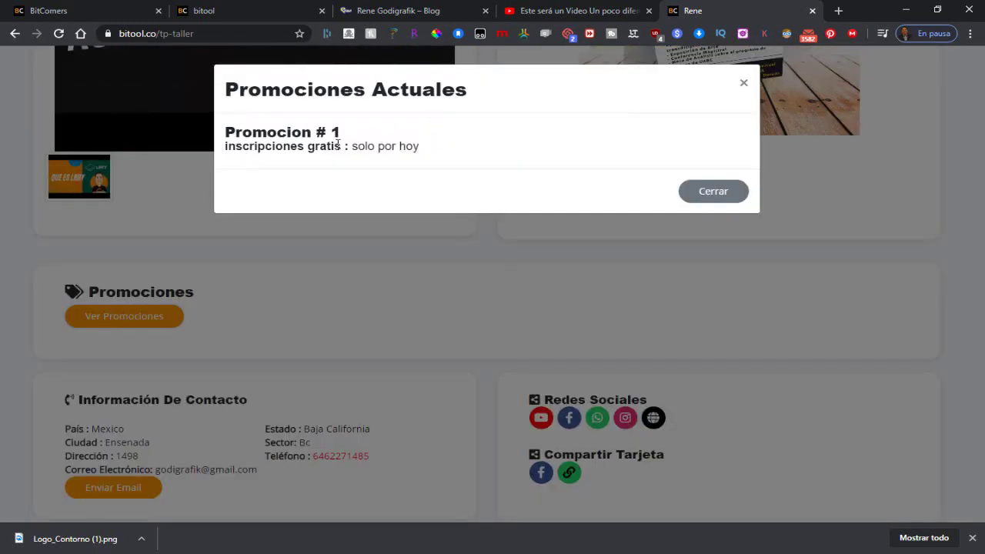
click(714, 192)
Step: Open the Enviar Email contact form and close it with Cerrar
scroll(230, 231, down, 3)
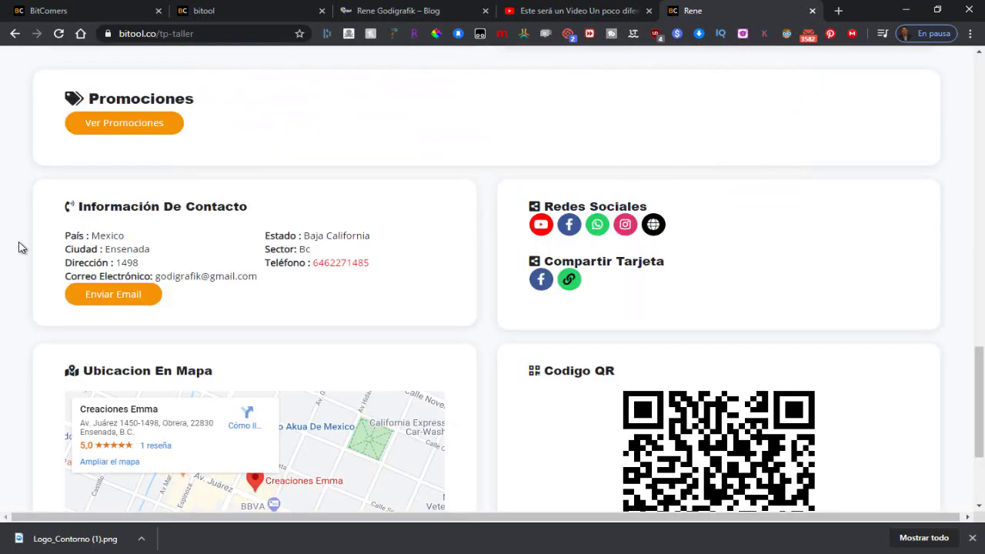
click(128, 303)
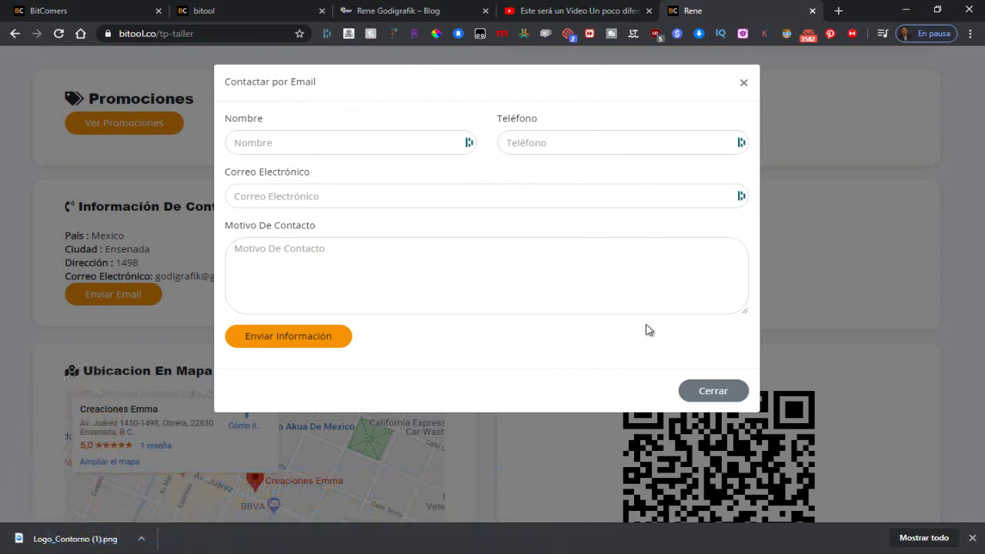
click(713, 391)
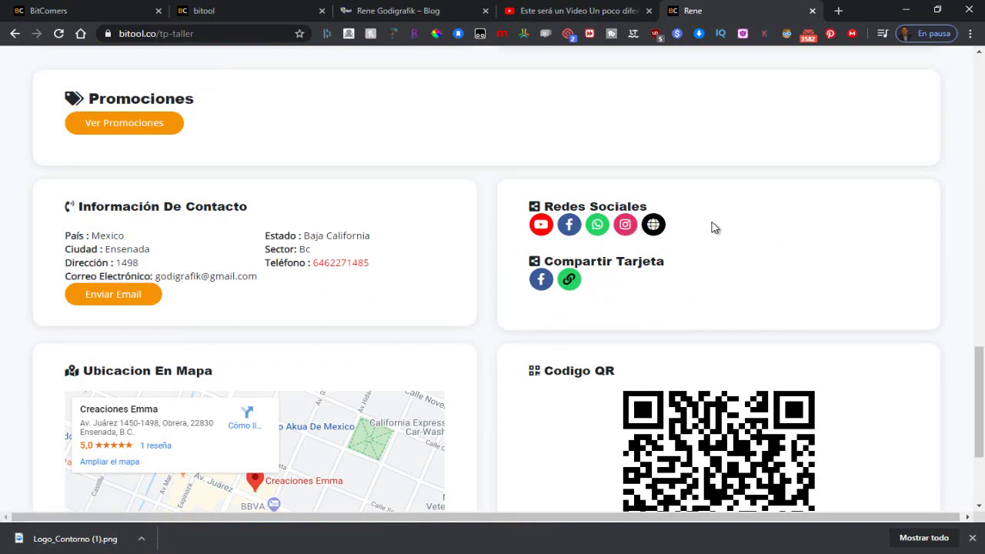
click(540, 225)
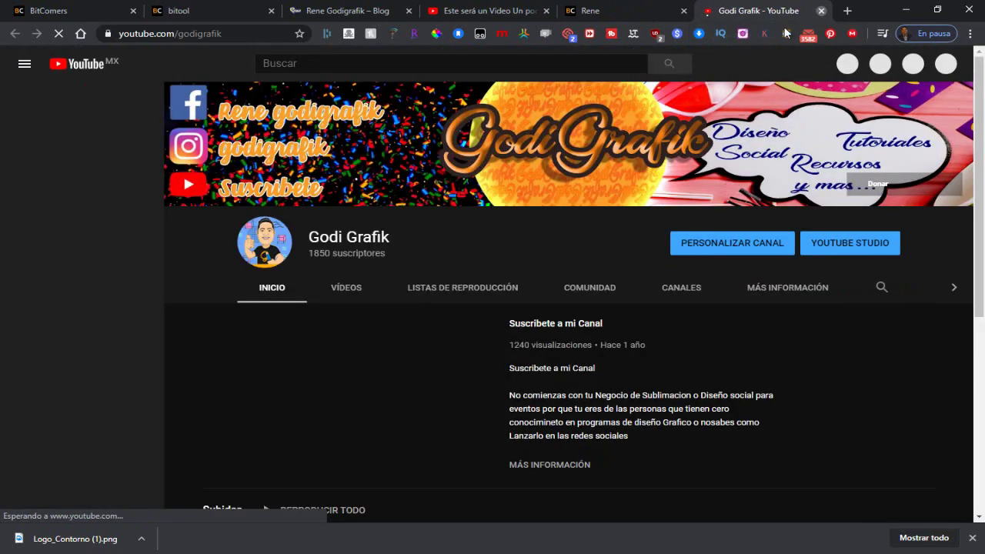
key(ctrl+w)
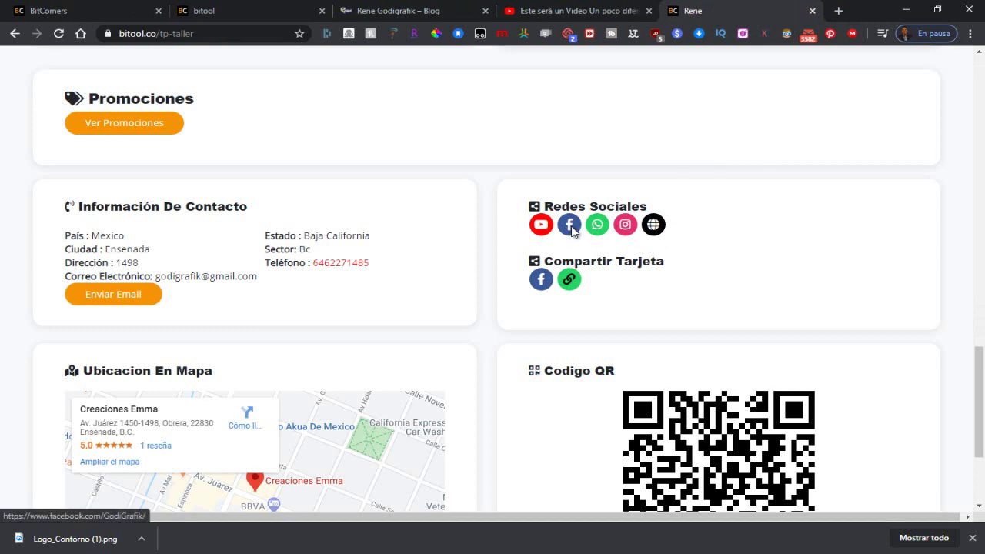
click(570, 225)
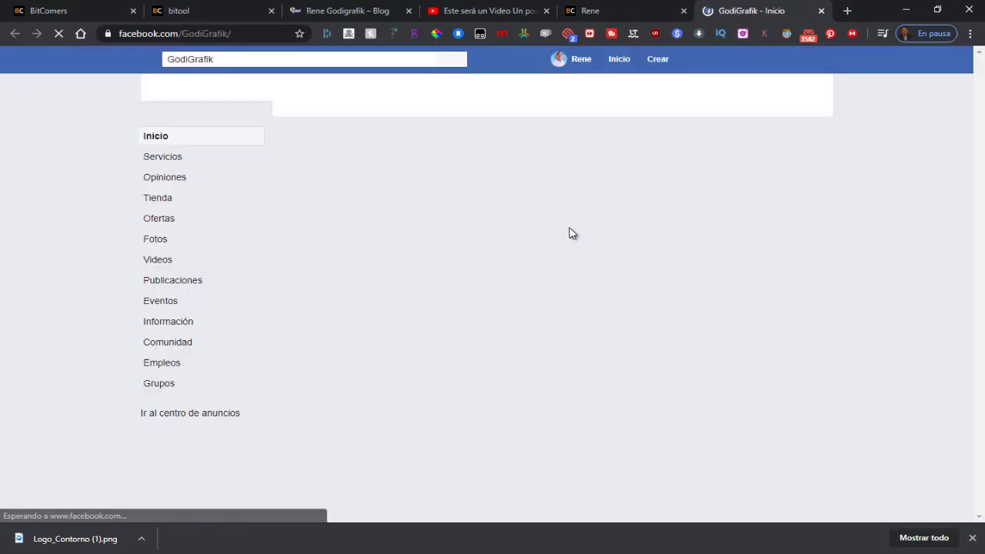
click(821, 11)
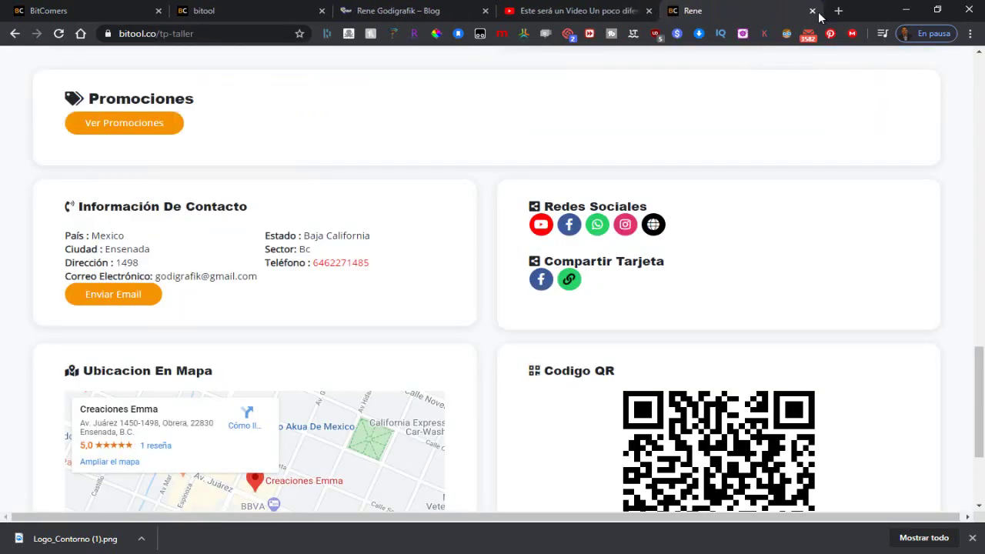
click(597, 224)
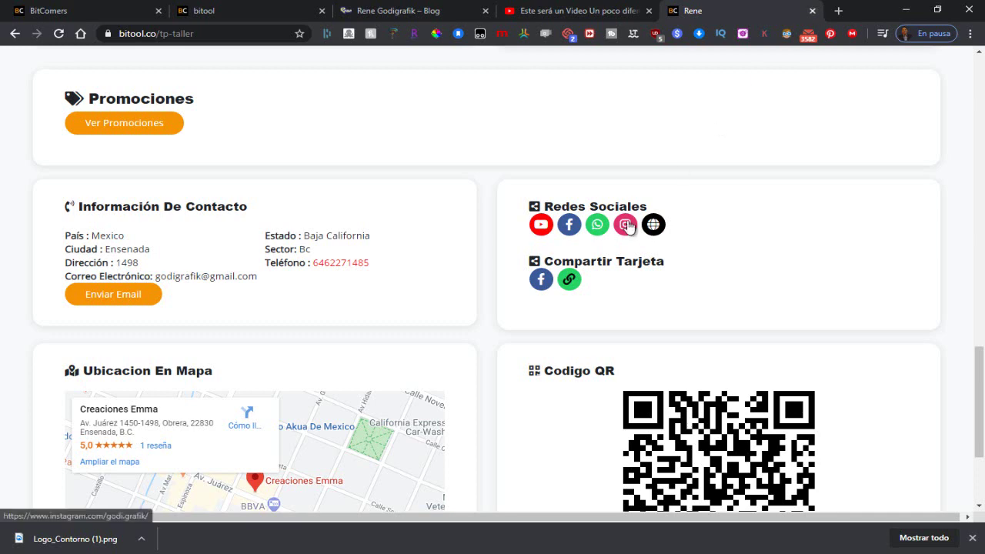
click(625, 225)
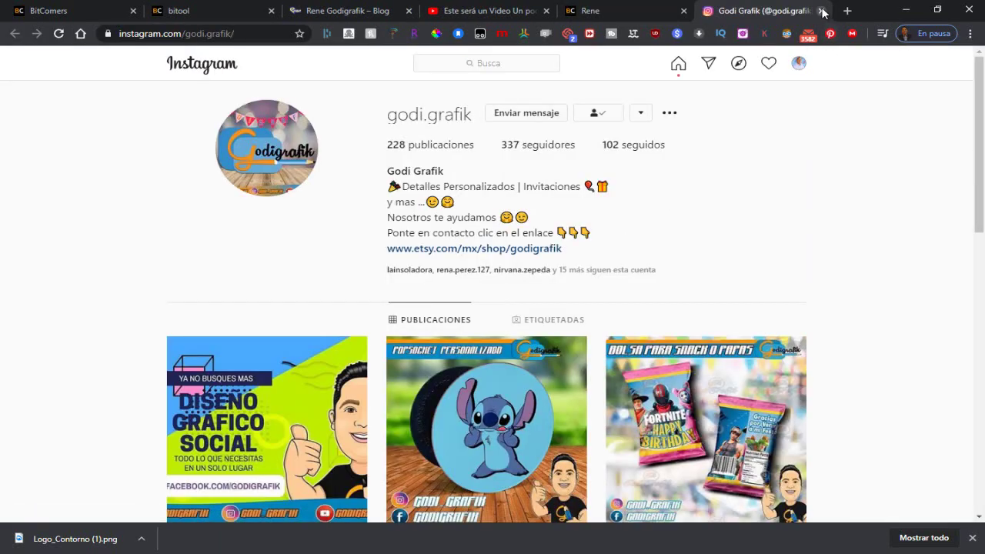
click(821, 11)
click(653, 225)
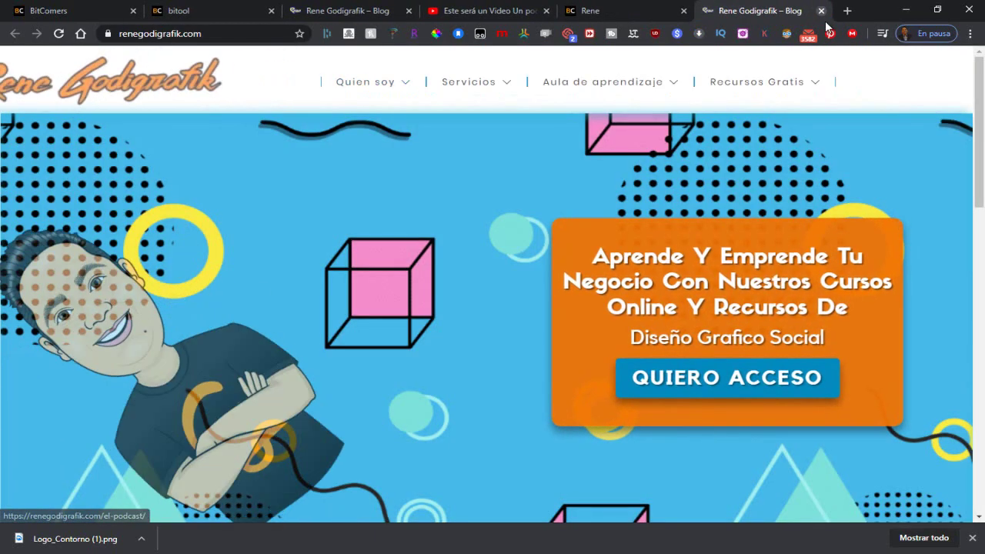
click(821, 11)
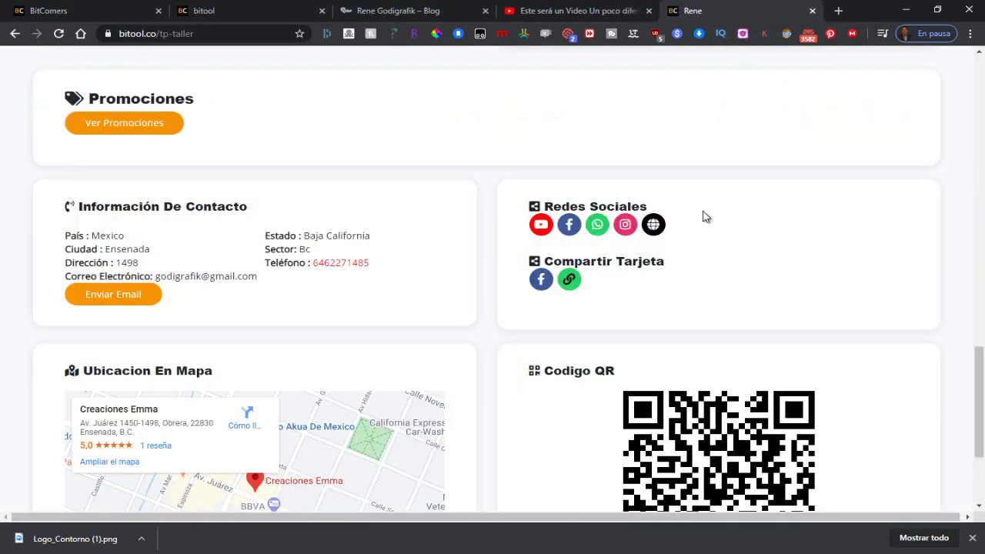